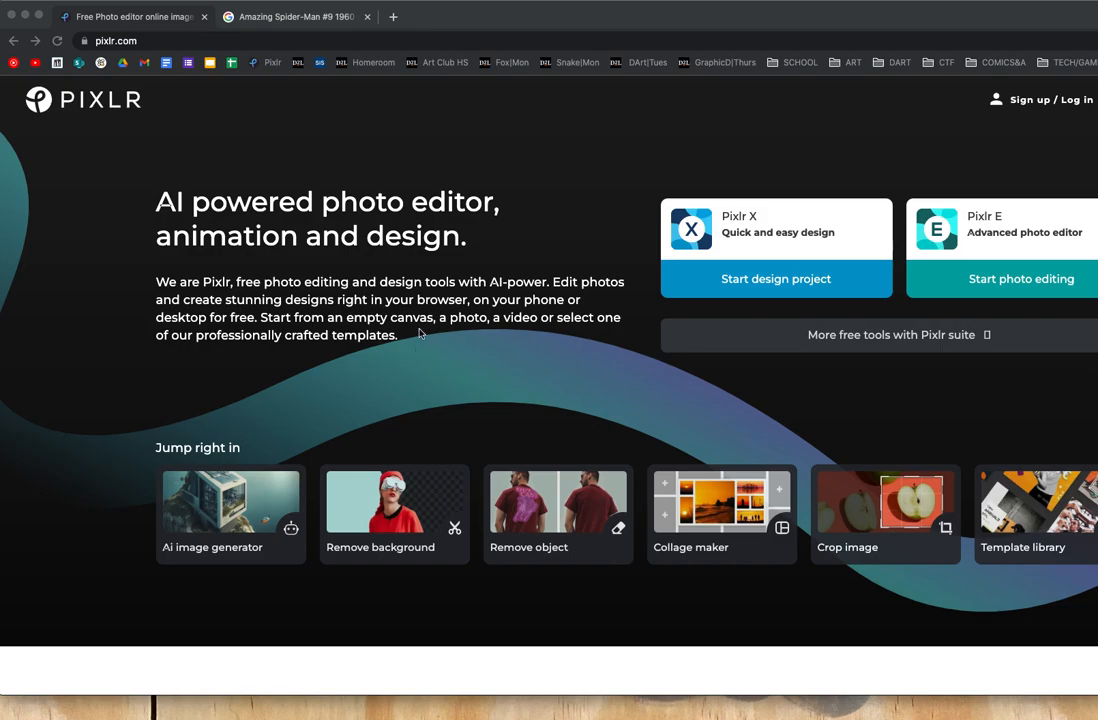
Save the Amazing Spider-Man #9 cover from the Google Images results to the desktop
{"action": "left_click", "coordinate": [298, 17]}
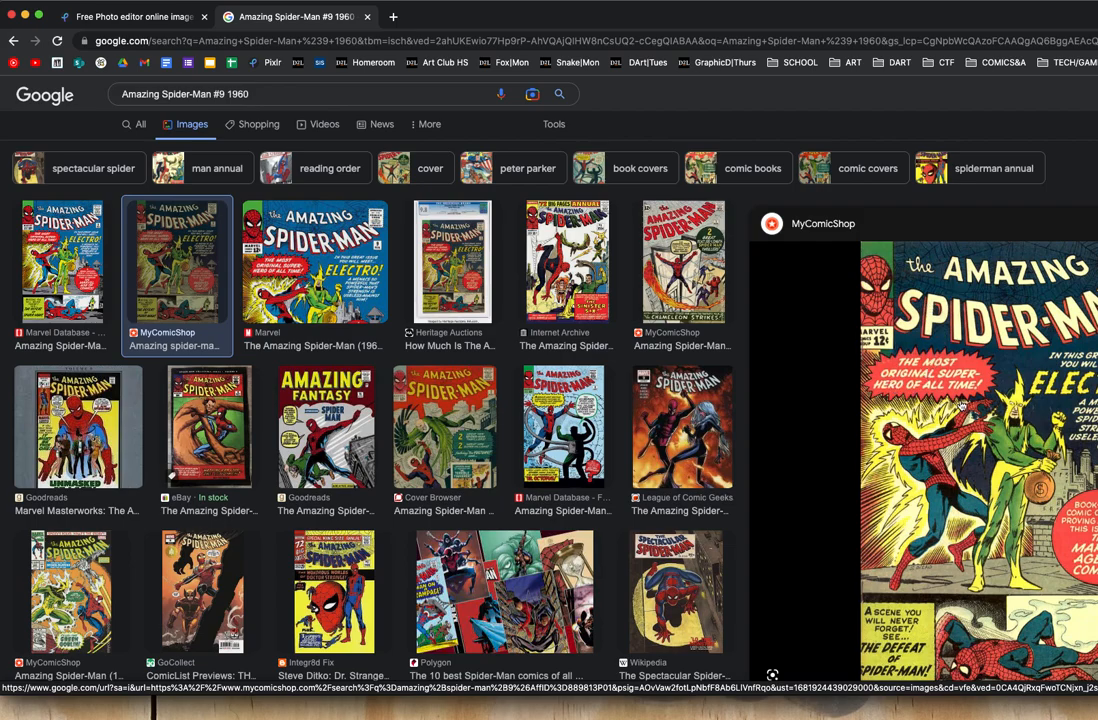
{"action": "left_click_drag", "start_coordinate": [950, 398], "coordinate": [336, 712]}
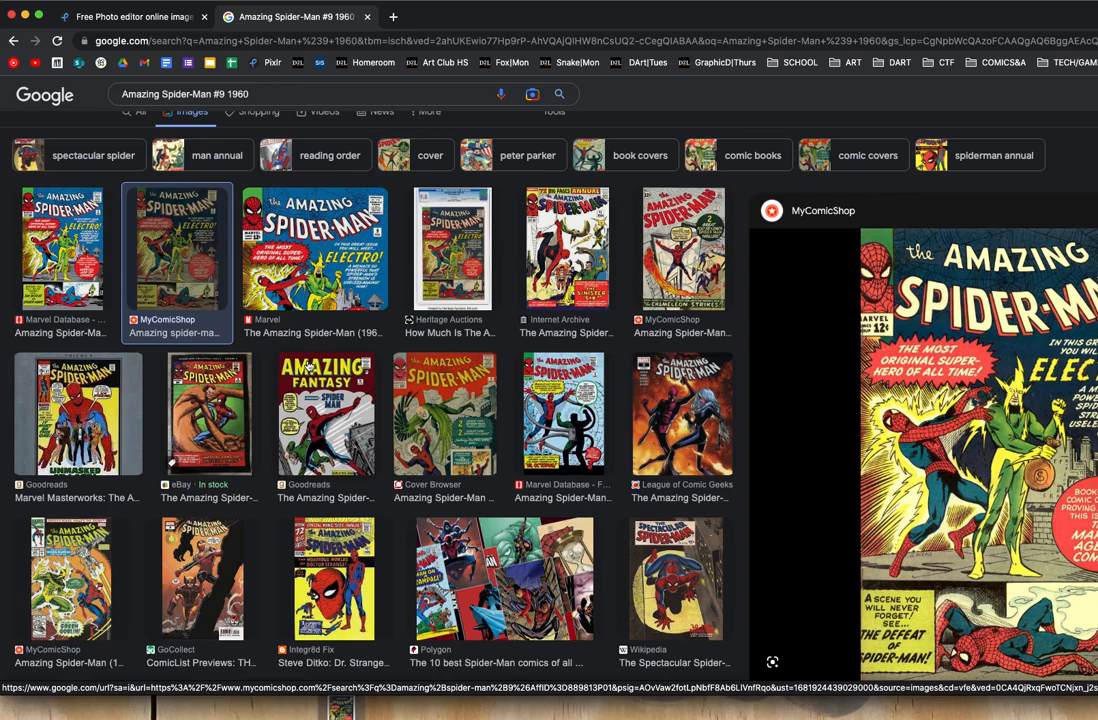
Return to the Pixlr site, launch Pixlr E and open the saved Spider-Man cover from the desktop in it
{"action": "left_click", "coordinate": [138, 19]}
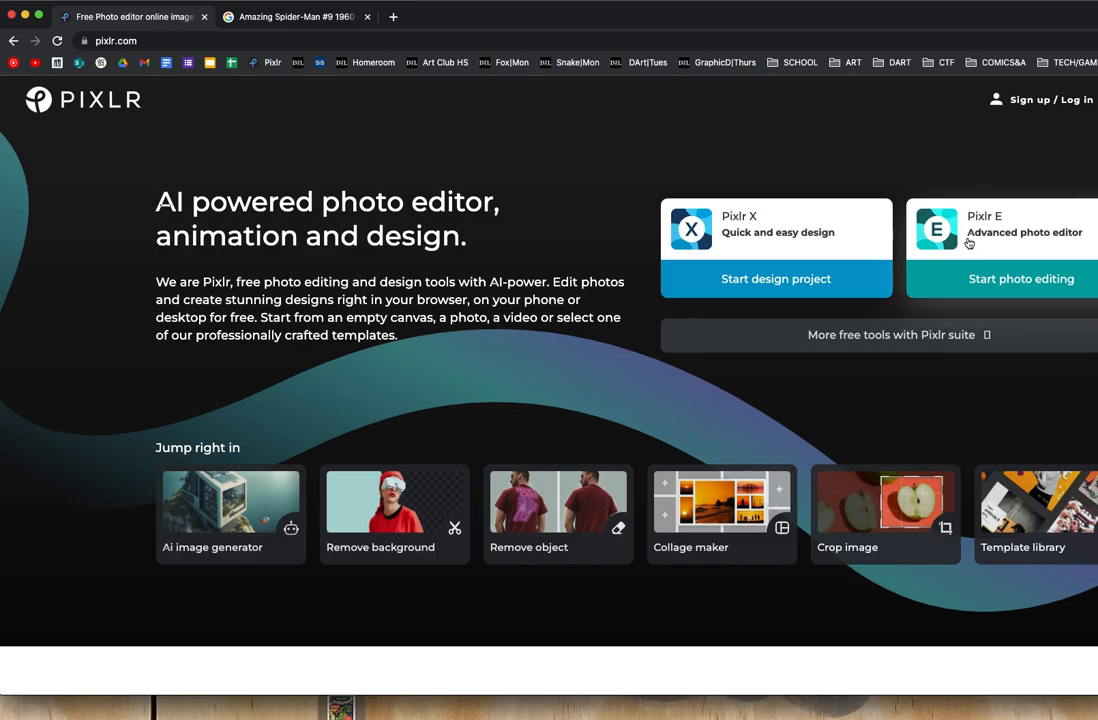
{"action": "left_click", "coordinate": [968, 241]}
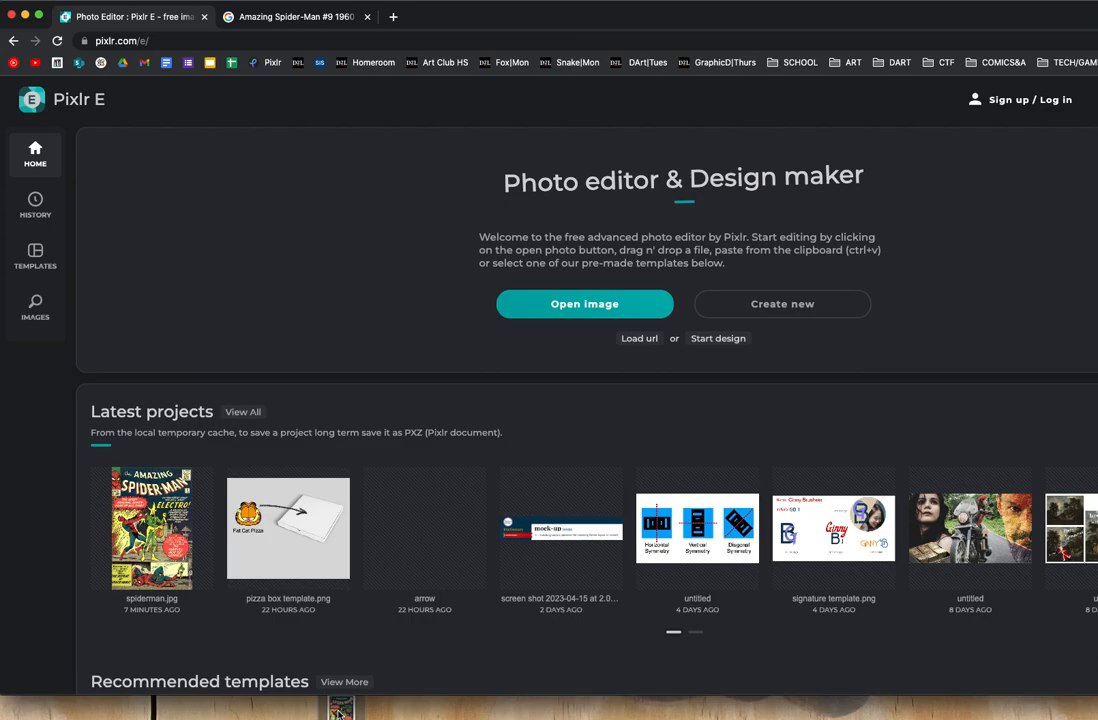
{"action": "left_click_drag", "start_coordinate": [340, 708], "coordinate": [429, 299]}
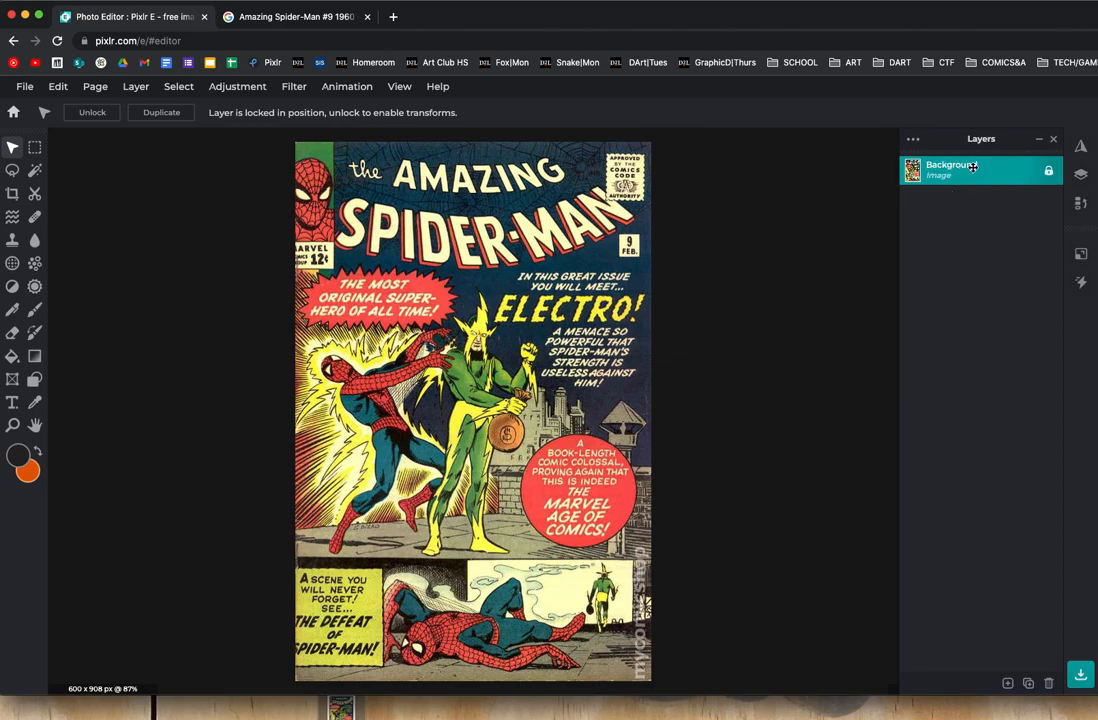
Unlock the Background layer, then hide it and show it again
{"action": "left_click", "coordinate": [1049, 174]}
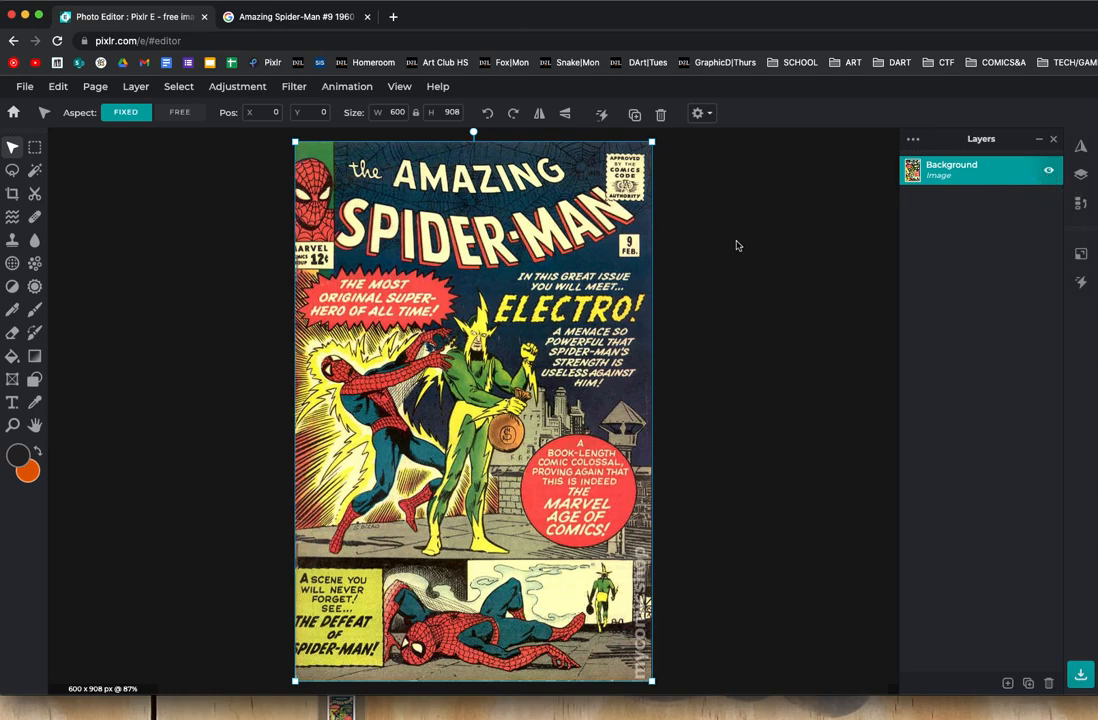
{"action": "left_click", "coordinate": [1049, 174]}
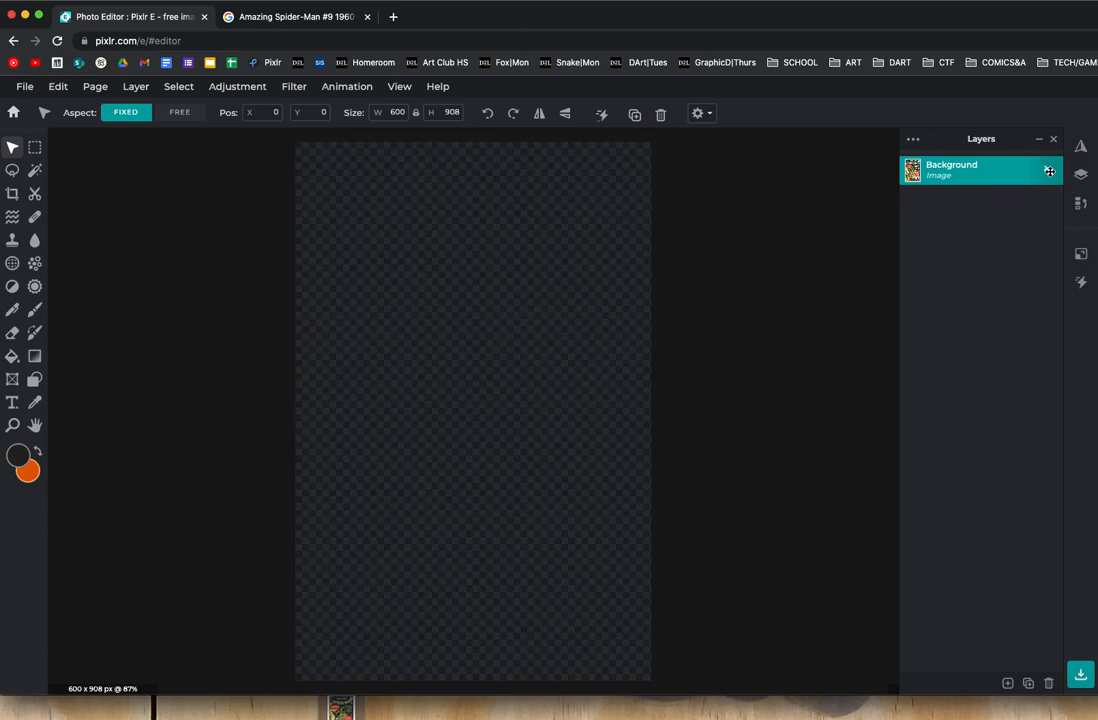
{"action": "left_click", "coordinate": [1049, 174]}
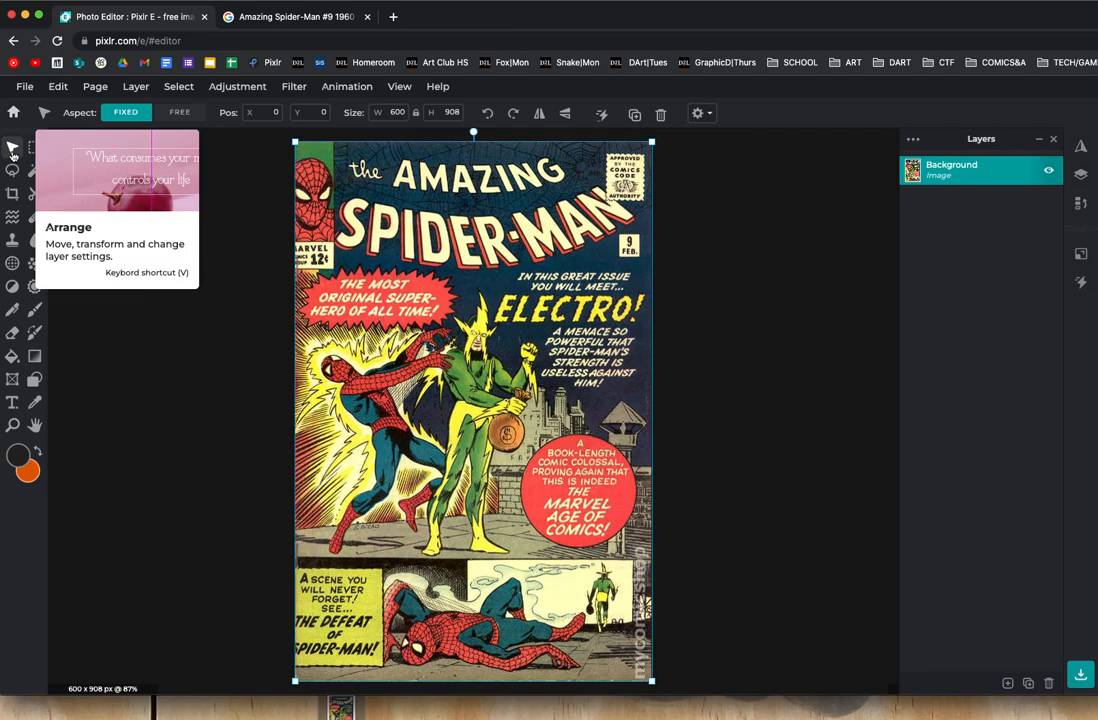
Try shrinking the cover to about 213 × 322 px with fixed aspect and resizing it with free aspect, and undo the resizing
{"action": "left_click", "coordinate": [593, 601]}
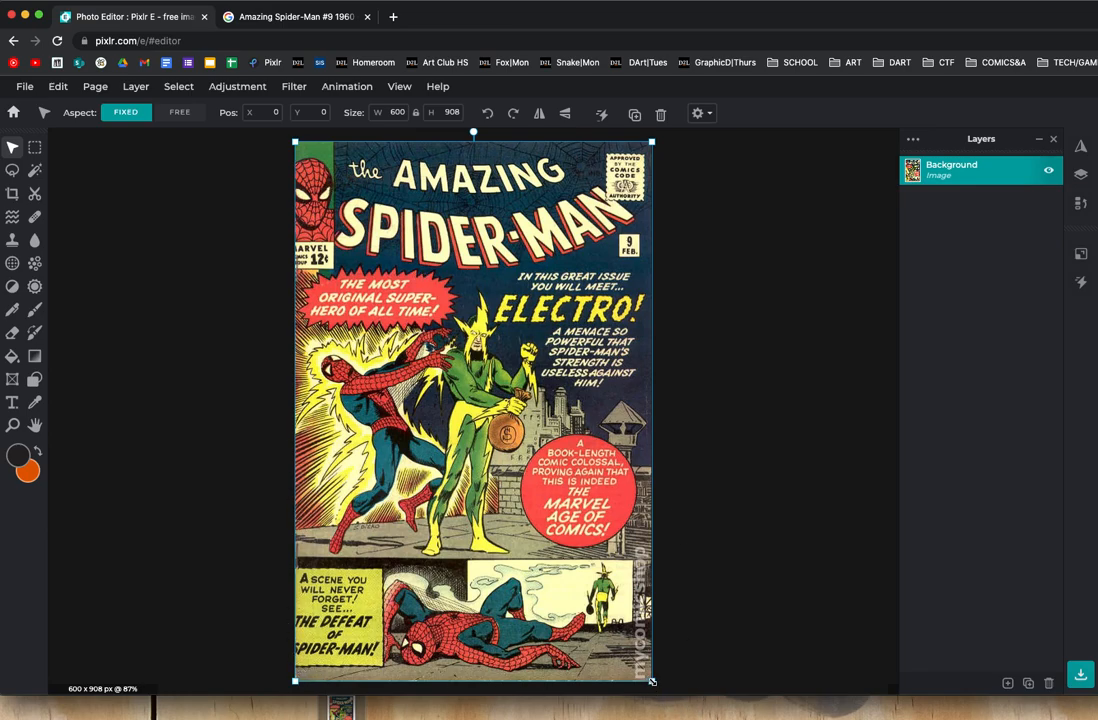
{"action": "left_click_drag", "start_coordinate": [652, 681], "coordinate": [419, 364]}
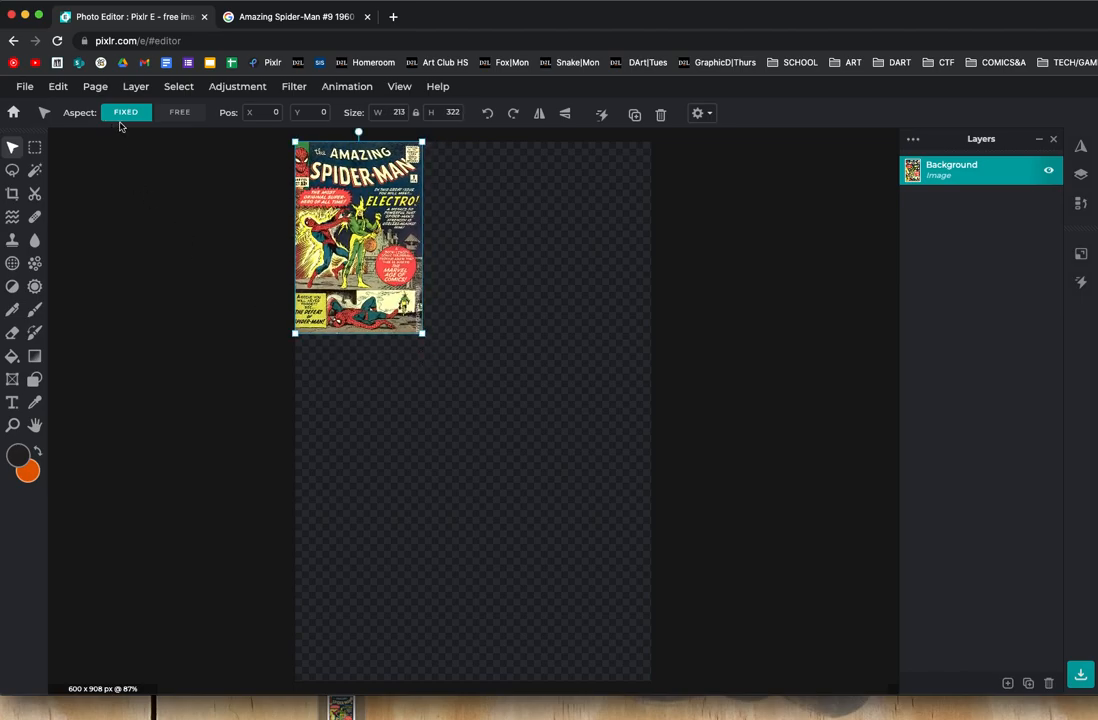
{"action": "left_click", "coordinate": [183, 114]}
{"action": "left_click_drag", "start_coordinate": [422, 335], "coordinate": [486, 415]}
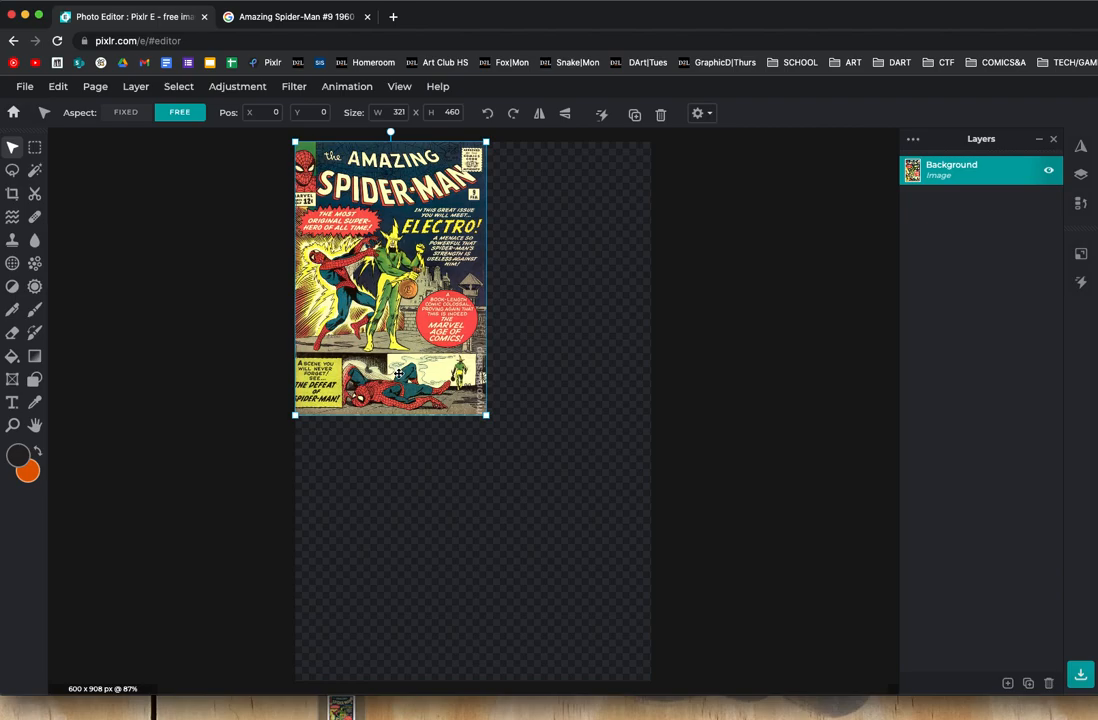
{"action": "key", "text": "super+z"}
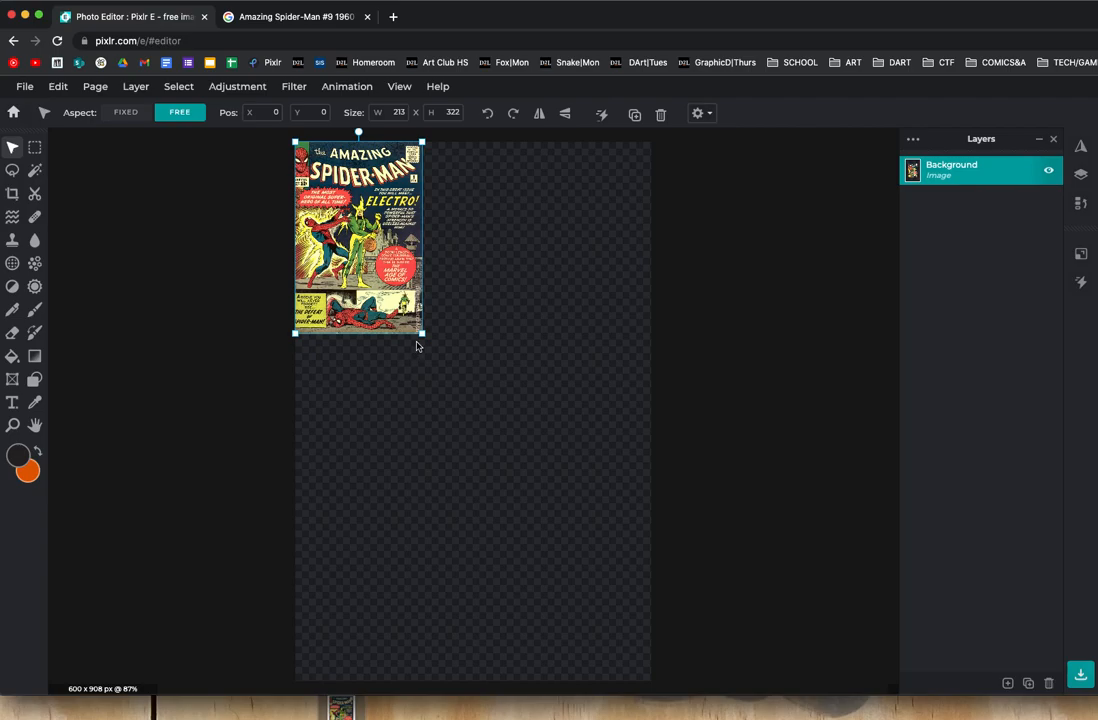
{"action": "left_click_drag", "start_coordinate": [421, 334], "coordinate": [427, 344]}
{"action": "key", "text": "super+z"}
{"action": "key", "text": "super+z"}
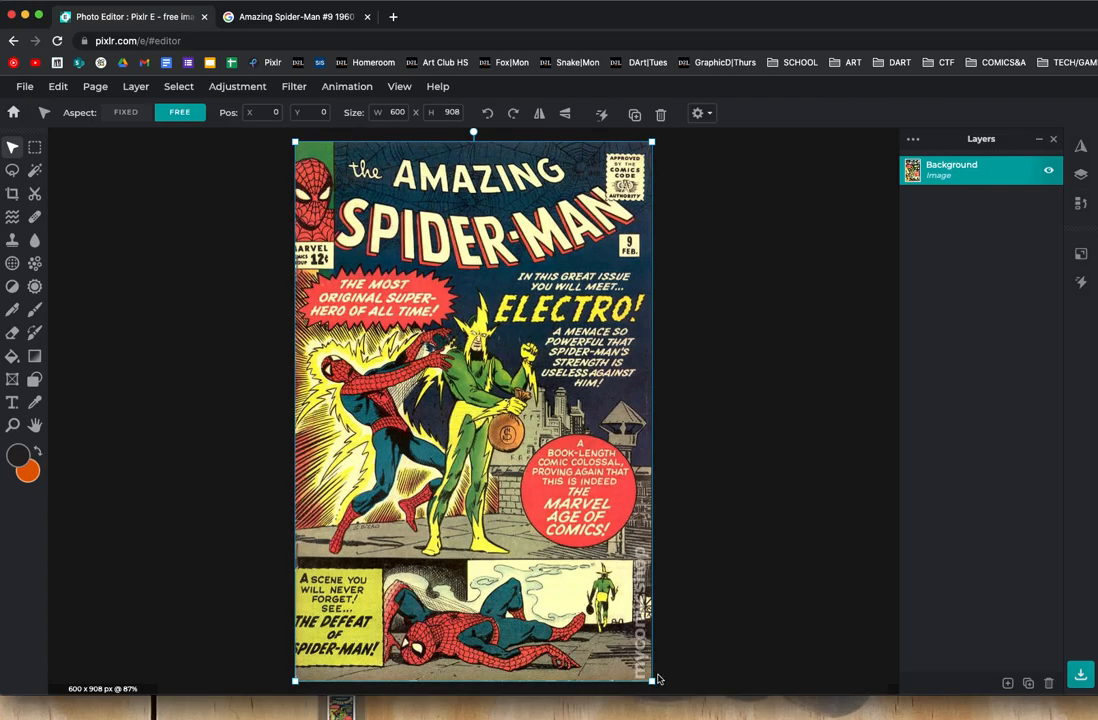
Scale the cover down to about 200 × 305 px with fixed aspect and place it at about X 18, Y 55
{"action": "left_click_drag", "start_coordinate": [653, 682], "coordinate": [647, 677]}
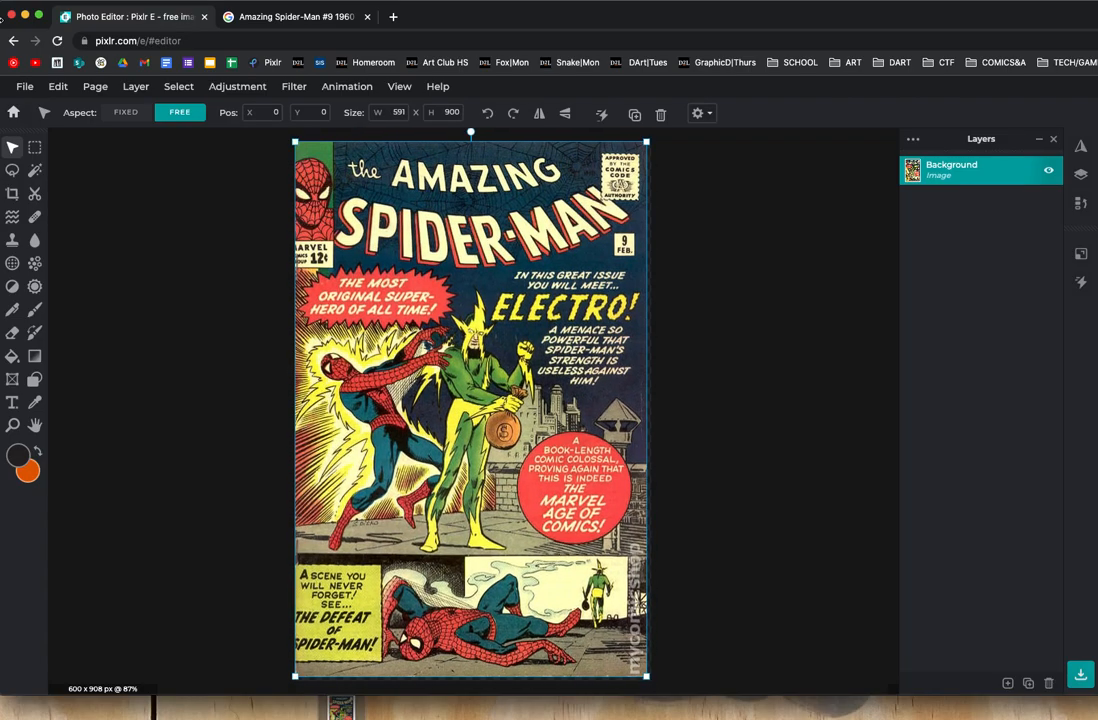
{"action": "left_click", "coordinate": [112, 112]}
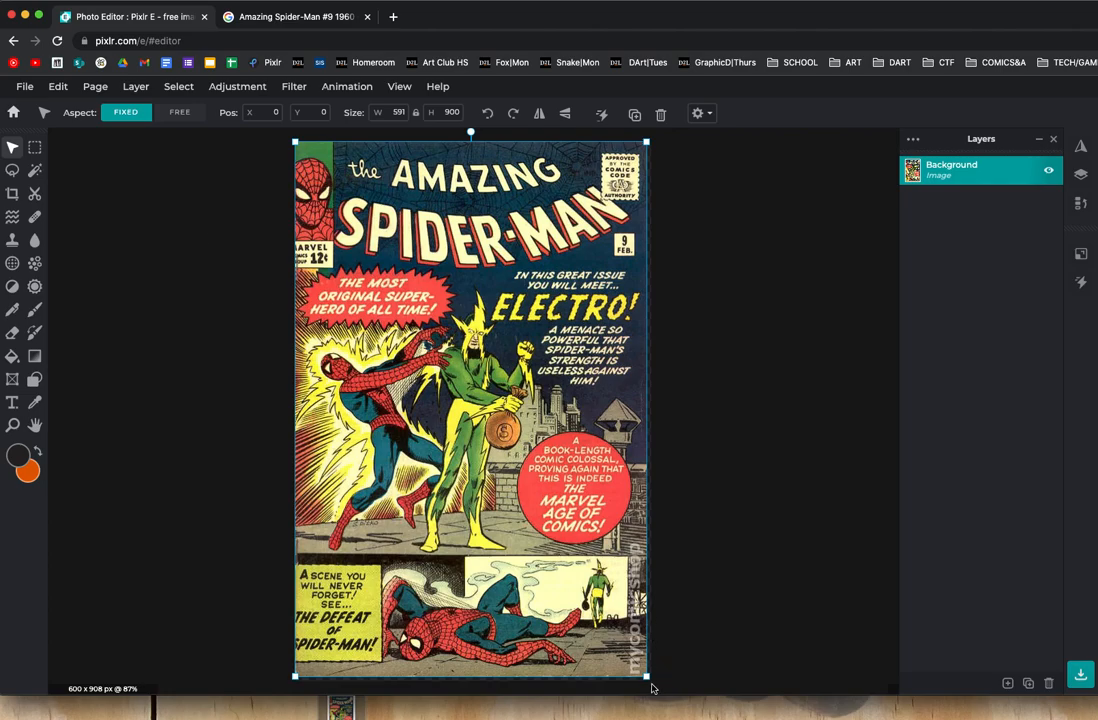
{"action": "left_click_drag", "start_coordinate": [648, 676], "coordinate": [650, 678]}
{"action": "left_click_drag", "start_coordinate": [556, 601], "coordinate": [414, 388]}
{"action": "mouse_move", "coordinate": [350, 265]}
{"action": "left_mouse_down"}
{"action": "mouse_move", "coordinate": [354, 299]}
{"action": "mouse_move", "coordinate": [399, 315]}
{"action": "mouse_move", "coordinate": [347, 278]}
{"action": "left_mouse_up"}
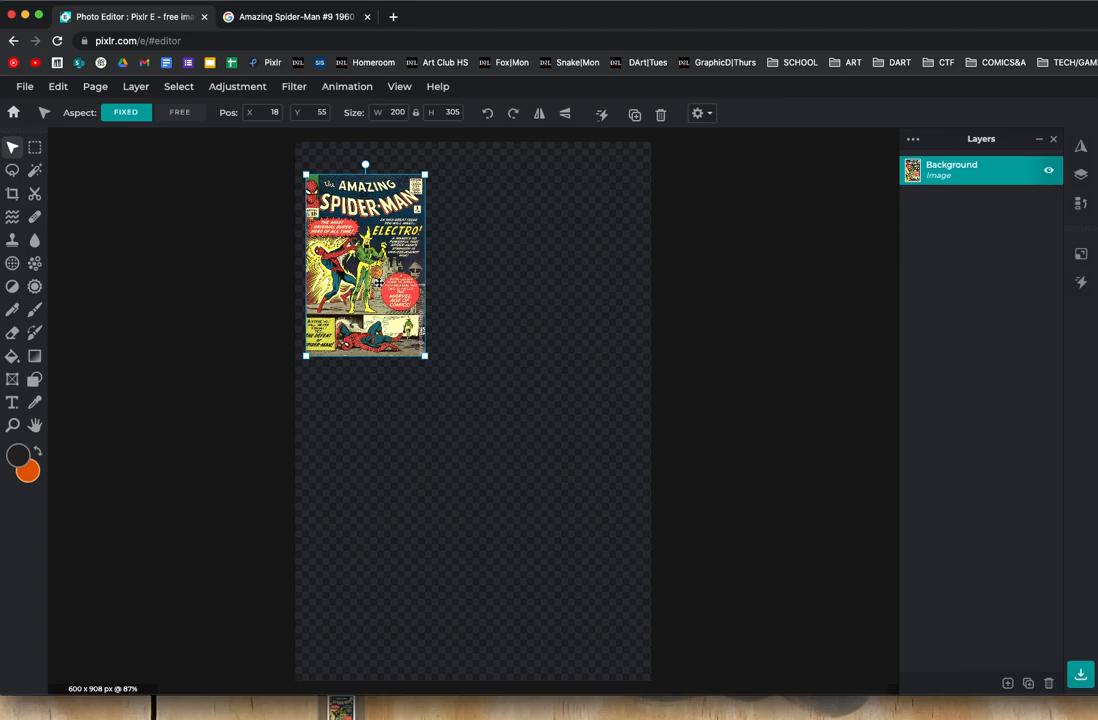
Duplicate the cover beside the original and scale the copy to about 138 × 210 px at X 233, Y 150
{"action": "key", "text": "super+c"}
{"action": "key", "text": "super+v"}
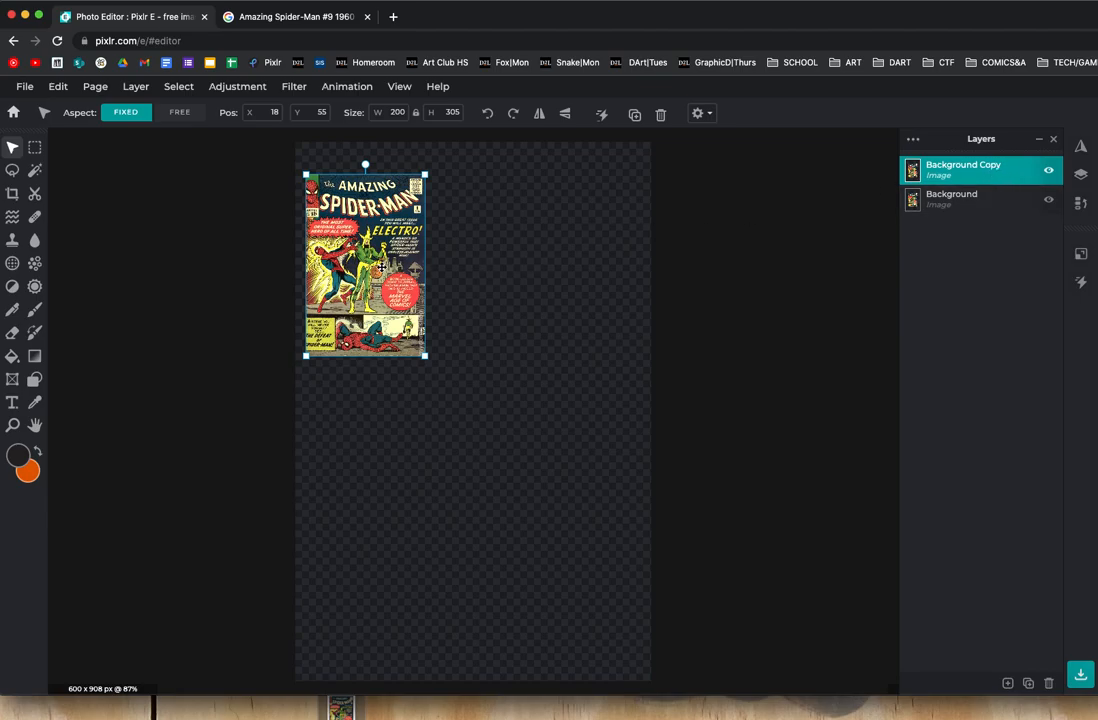
{"action": "left_click_drag", "start_coordinate": [381, 265], "coordinate": [511, 267]}
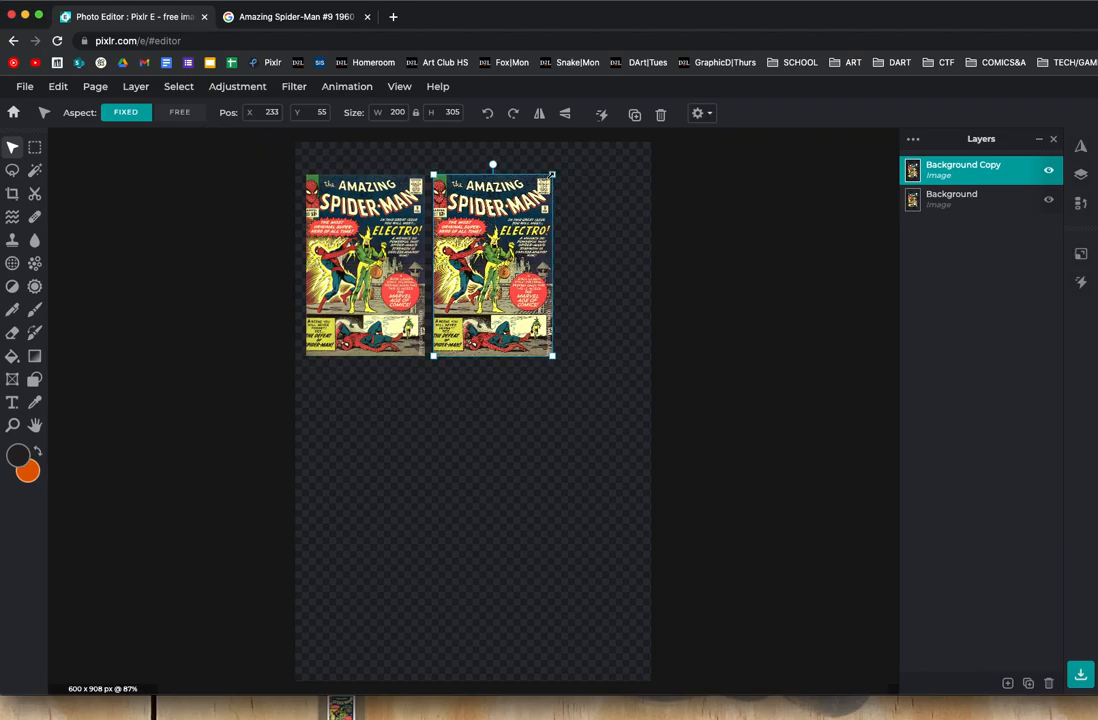
{"action": "left_click_drag", "start_coordinate": [551, 174], "coordinate": [515, 231]}
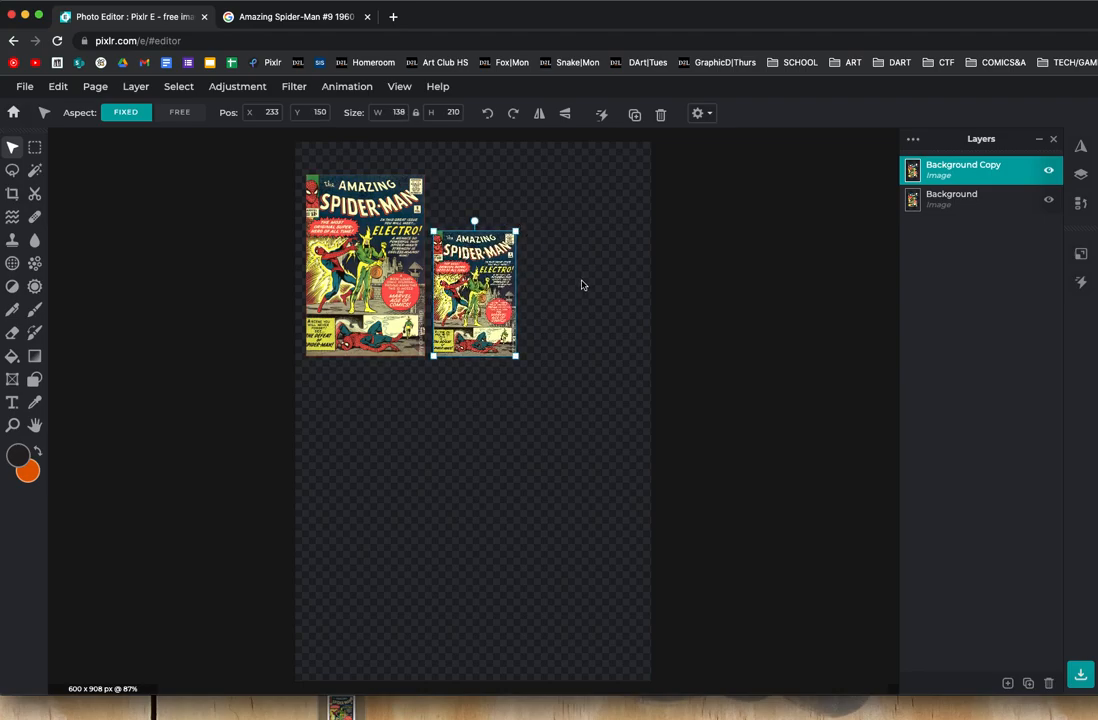
{"action": "left_click", "coordinate": [1049, 174]}
{"action": "left_click", "coordinate": [1049, 174]}
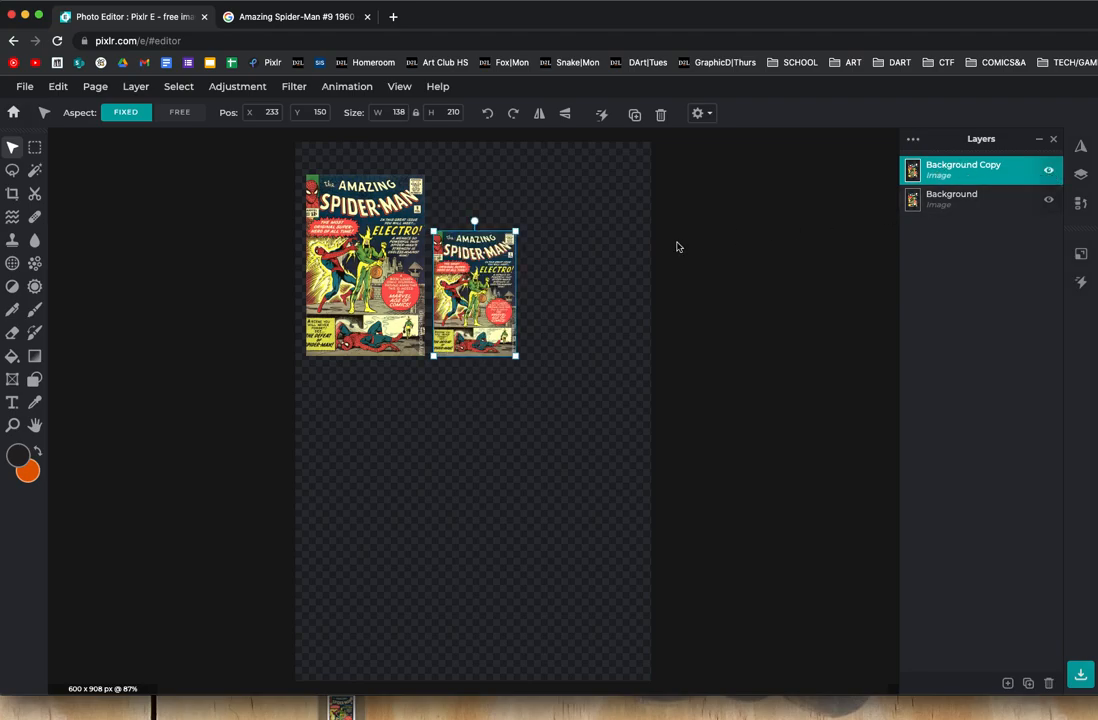
Add a third cover, about 98 × 149 px, at X 454, Y 211 by duplicating the second, and shift the second to about X 268
{"action": "key", "text": "super+c"}
{"action": "key", "text": "super+v"}
{"action": "left_click_drag", "start_coordinate": [483, 278], "coordinate": [584, 278]}
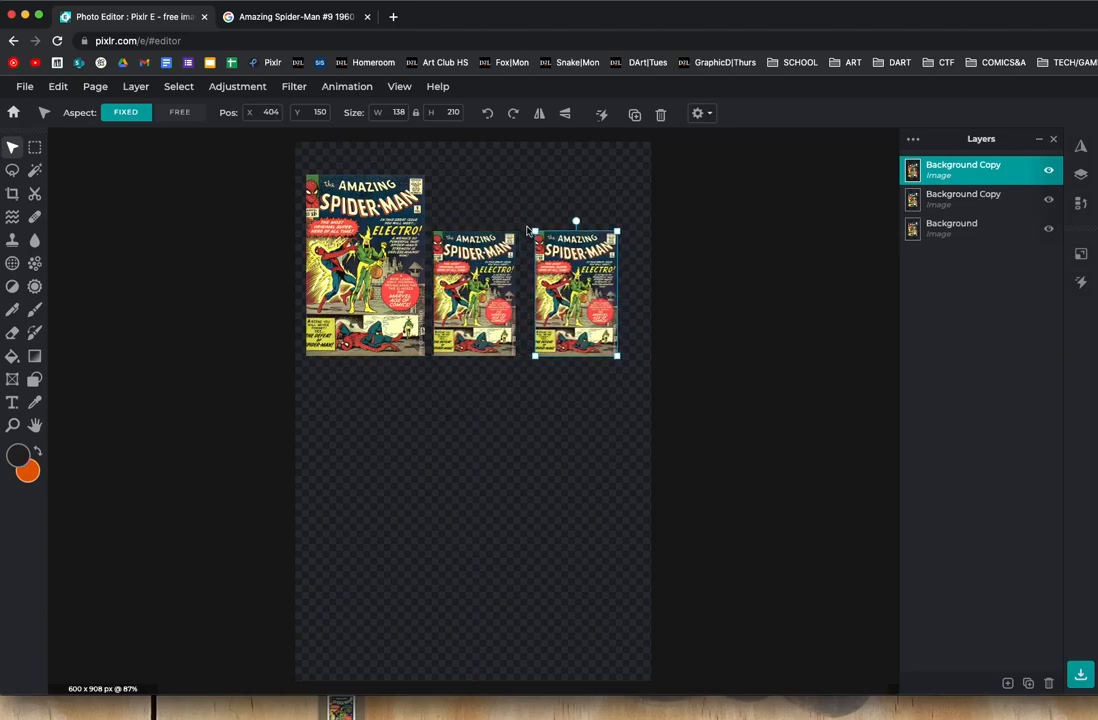
{"action": "left_click_drag", "start_coordinate": [534, 229], "coordinate": [559, 268]}
{"action": "left_click_drag", "start_coordinate": [585, 295], "coordinate": [592, 295]}
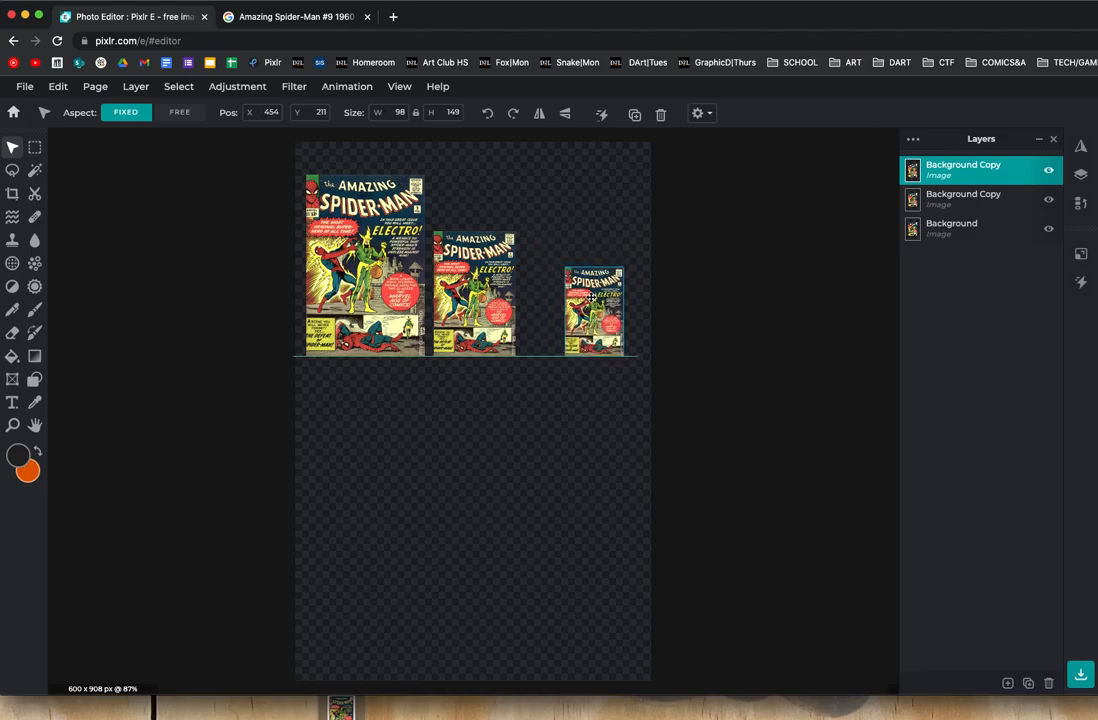
{"action": "left_click_drag", "start_coordinate": [490, 286], "coordinate": [503, 284]}
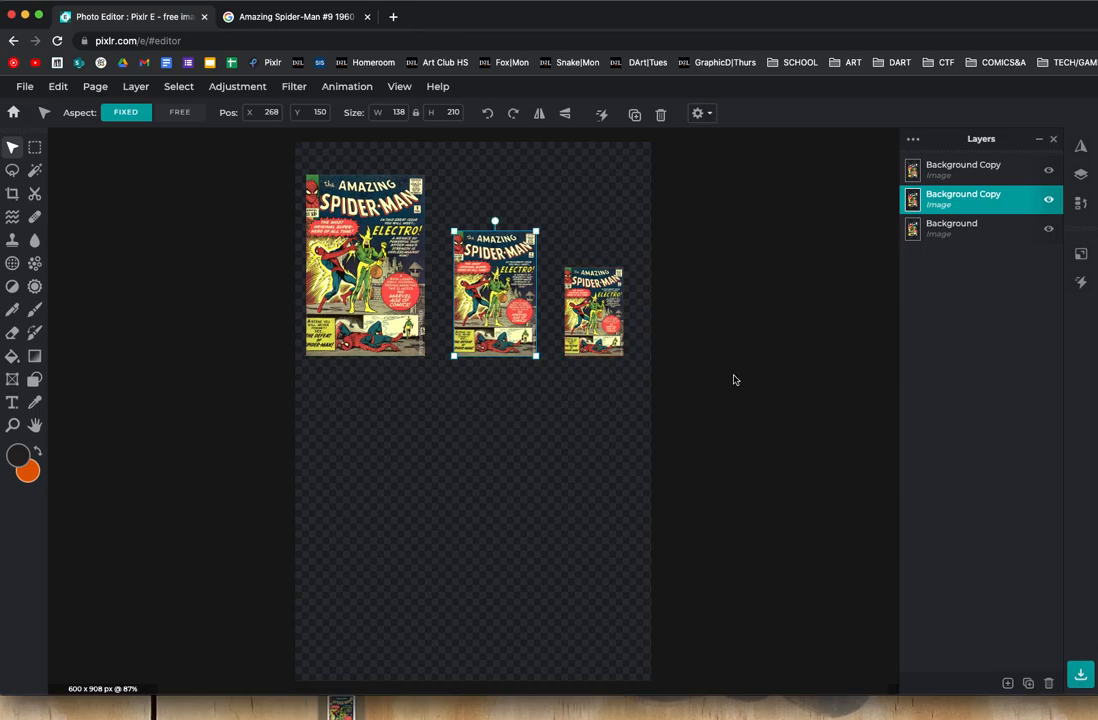
{"action": "left_click", "coordinate": [580, 410]}
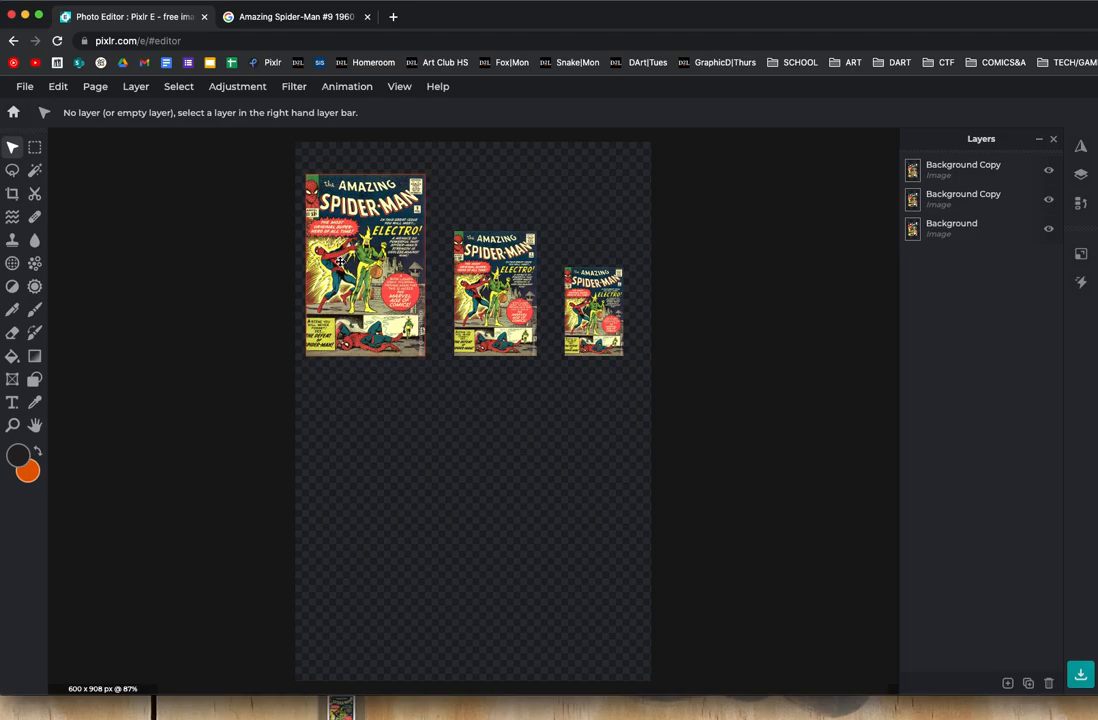
Duplicate the largest cover, place the copy below at about X 68, Y 465 and rotate it upside down
{"action": "left_click", "coordinate": [348, 261]}
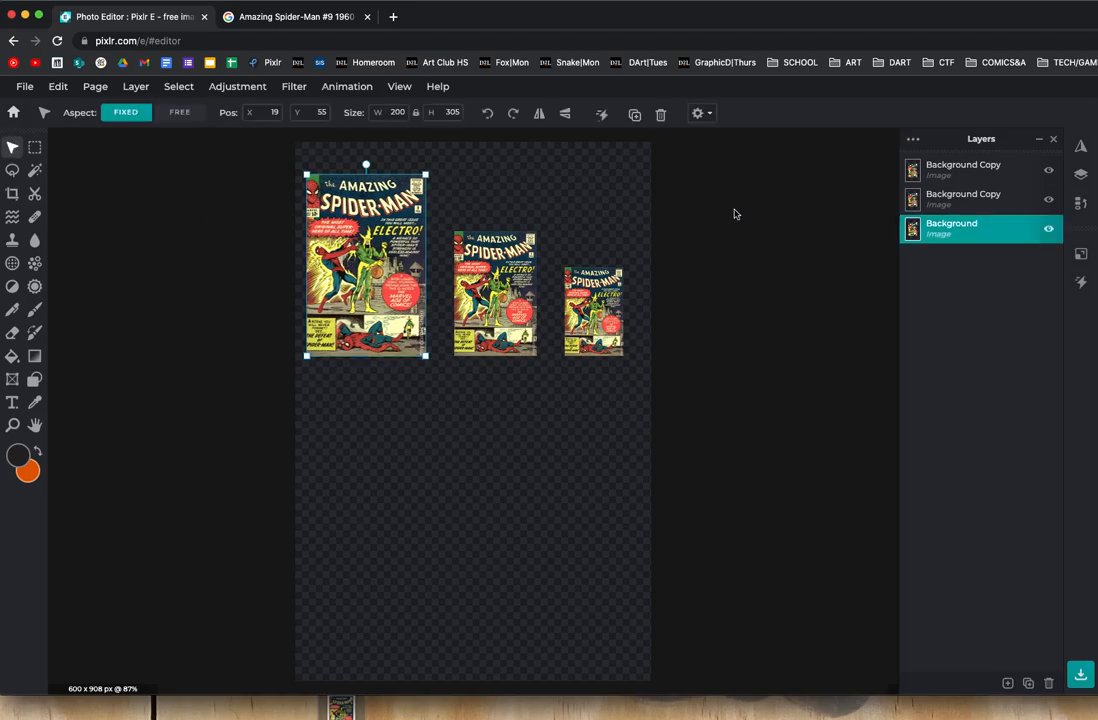
{"action": "key", "text": "ctrl+c"}
{"action": "key", "text": "ctrl+v"}
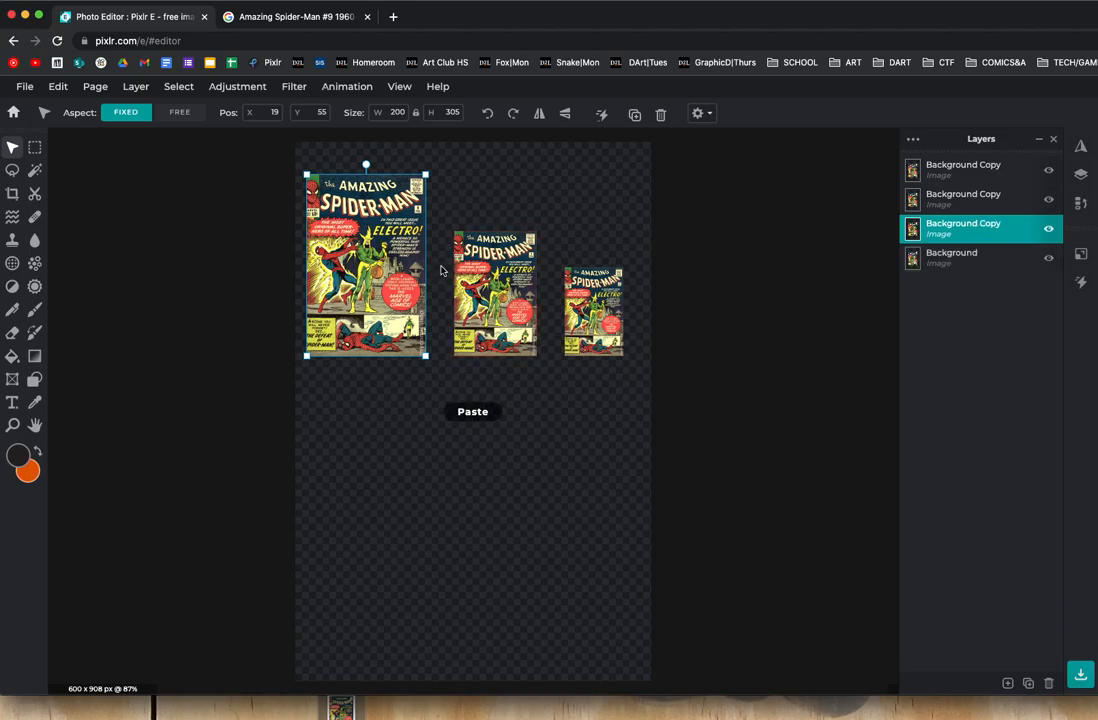
{"action": "left_click_drag", "start_coordinate": [362, 257], "coordinate": [385, 494]}
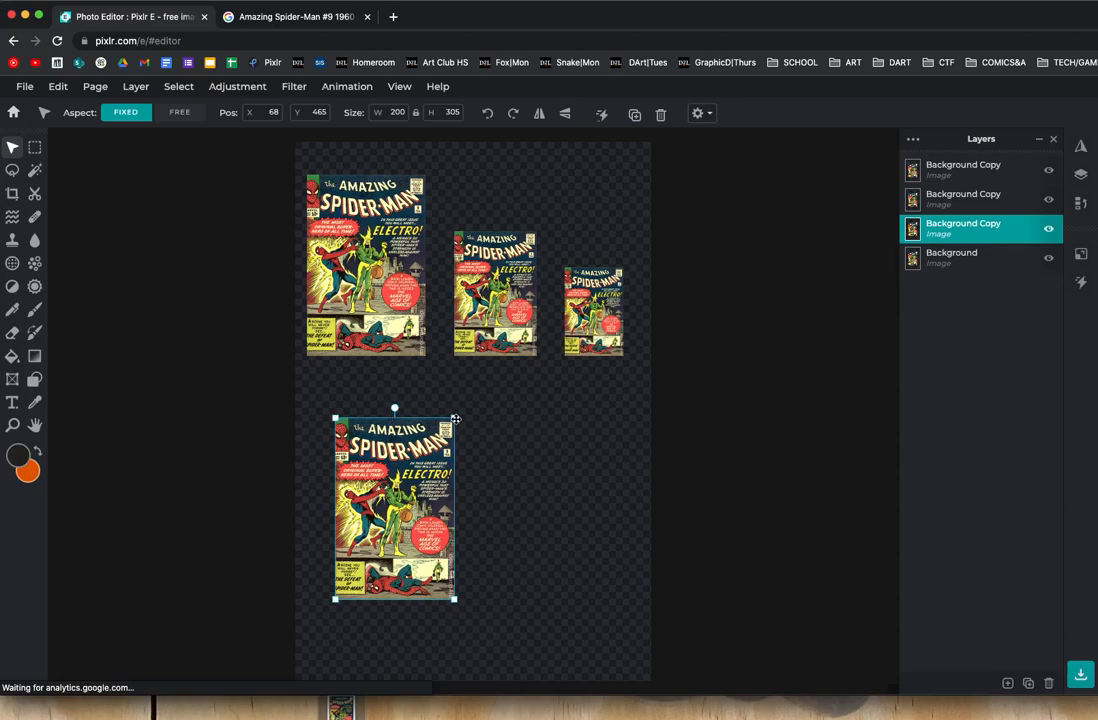
{"action": "left_click_drag", "start_coordinate": [394, 409], "coordinate": [390, 591]}
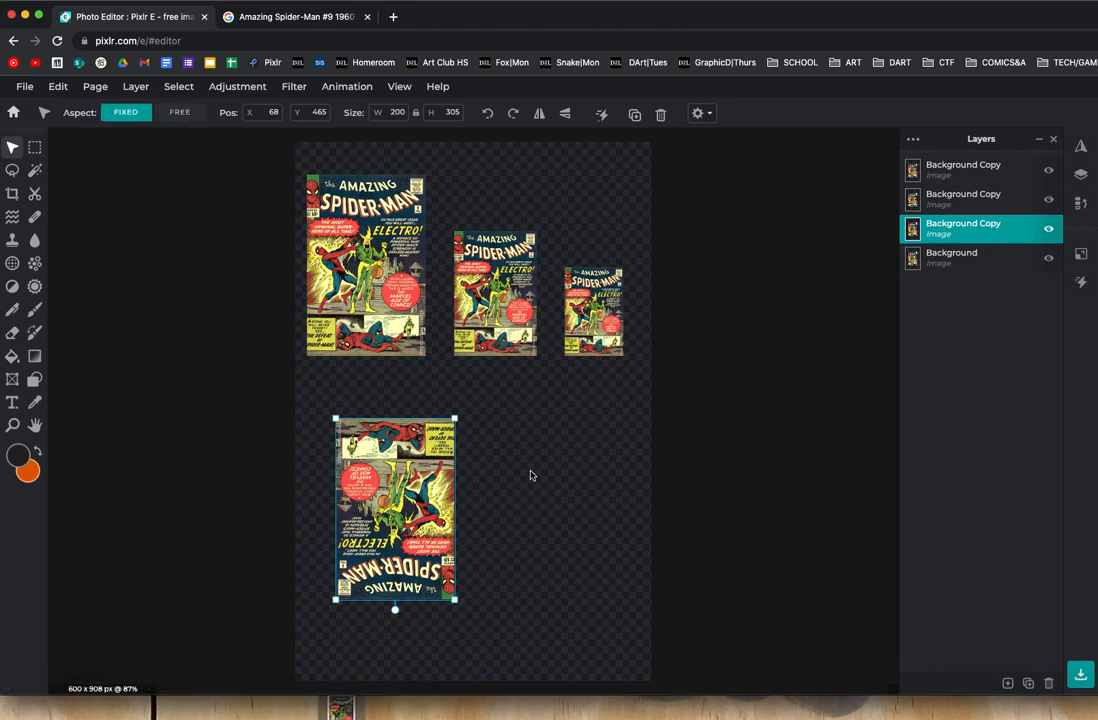
{"action": "left_click", "coordinate": [497, 503]}
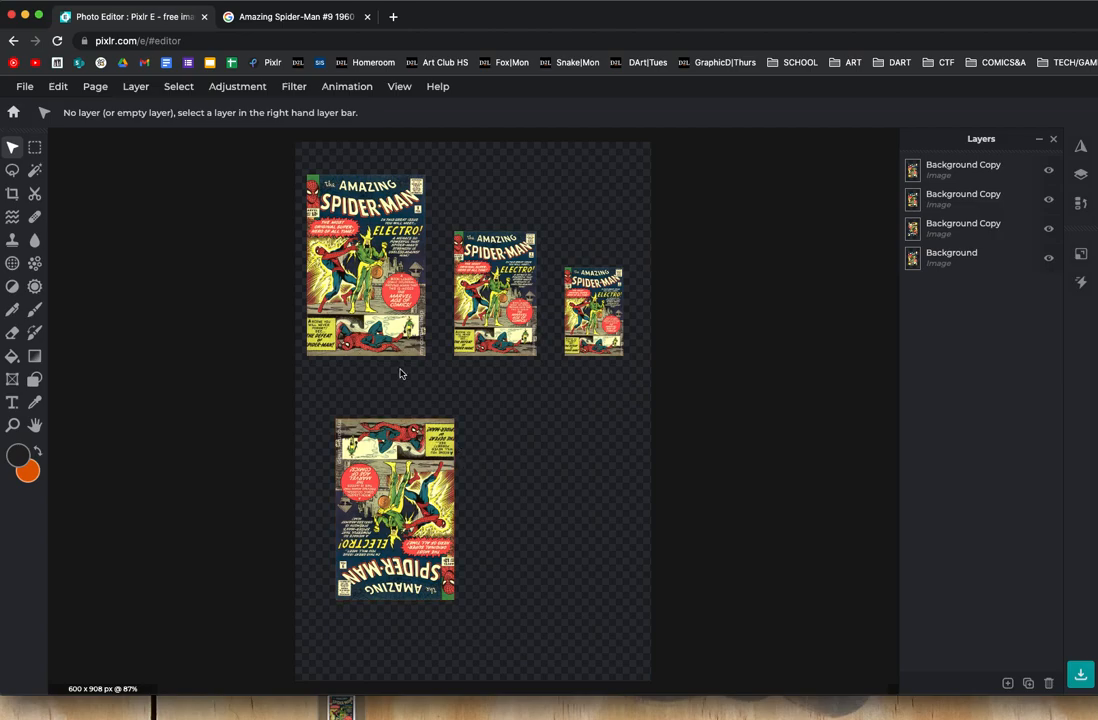
Paste another copy of the large cover at about X 335, Y 466, beside the rotated one, and flip it horizontally
{"action": "key", "text": "super+v"}
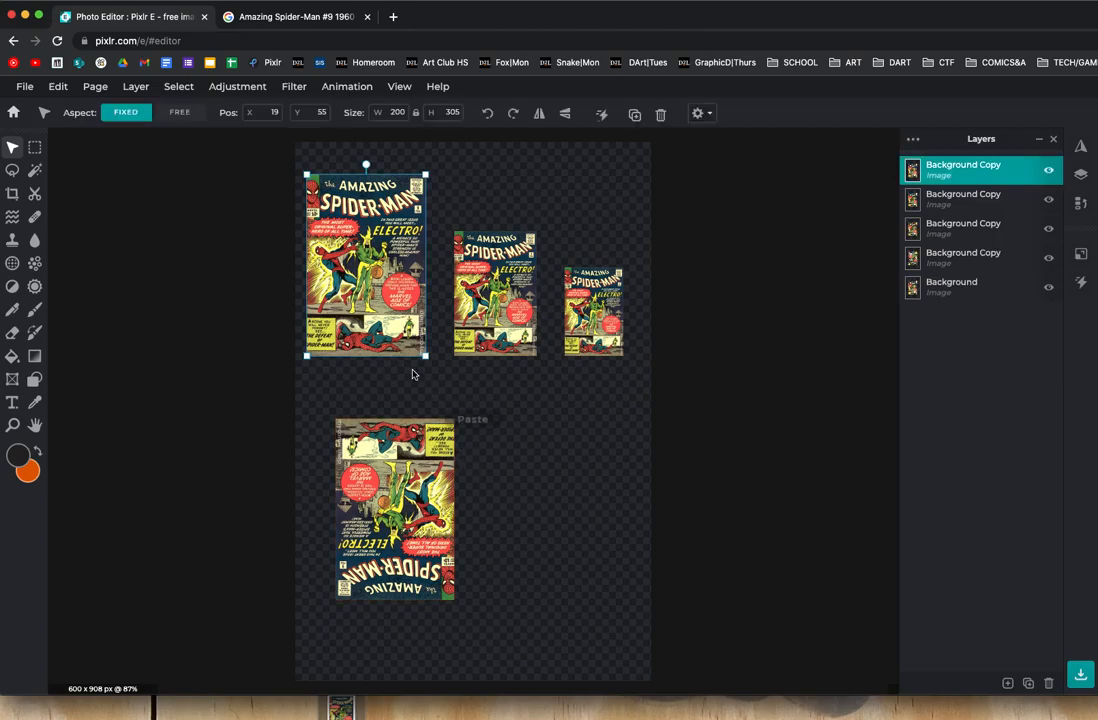
{"action": "left_click_drag", "start_coordinate": [356, 242], "coordinate": [544, 487]}
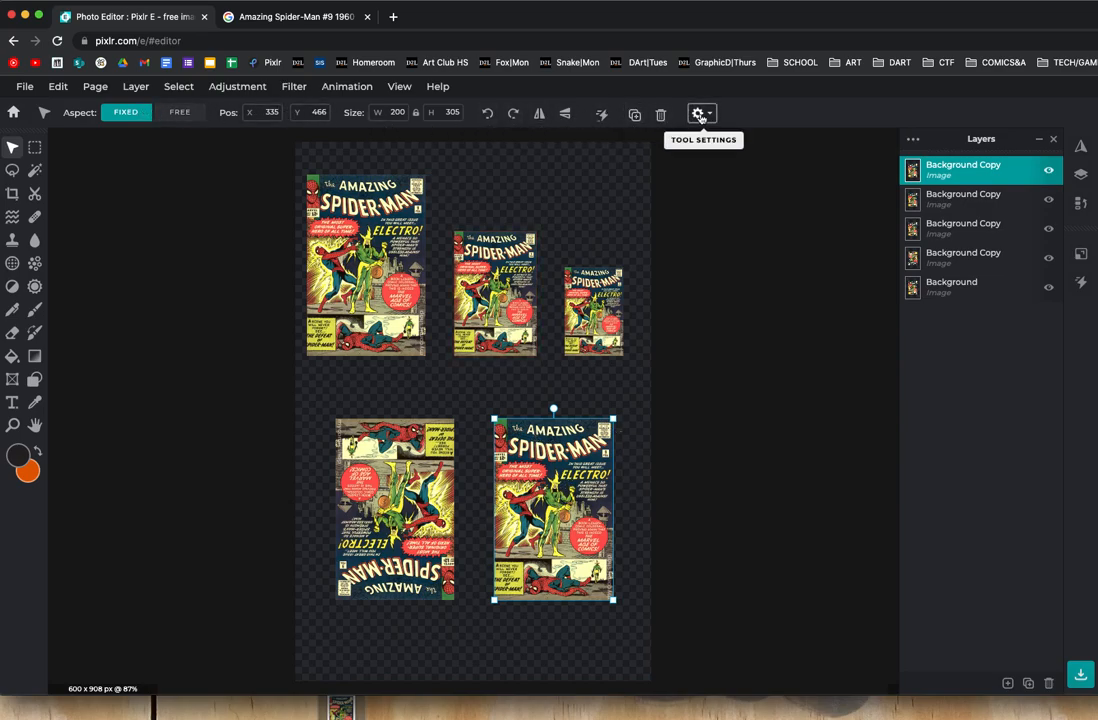
{"action": "left_click", "coordinate": [539, 115]}
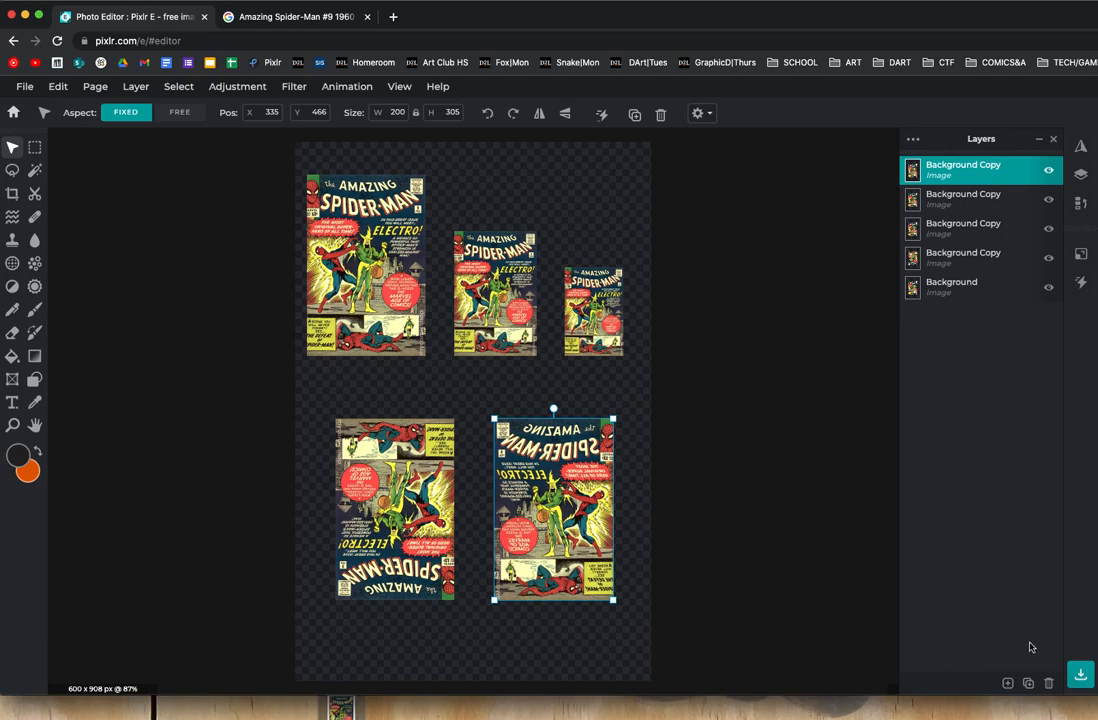
Add an empty layer and move it to the bottom of the layer stack, beneath Background
{"action": "left_click", "coordinate": [1008, 683]}
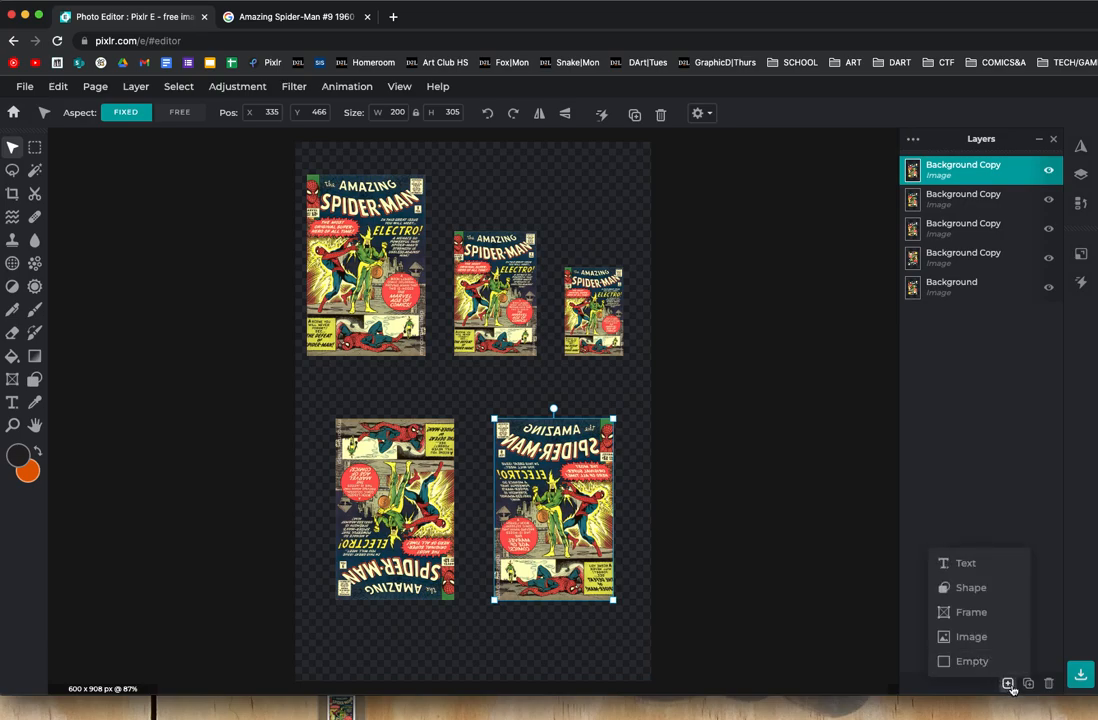
{"action": "left_click", "coordinate": [978, 664]}
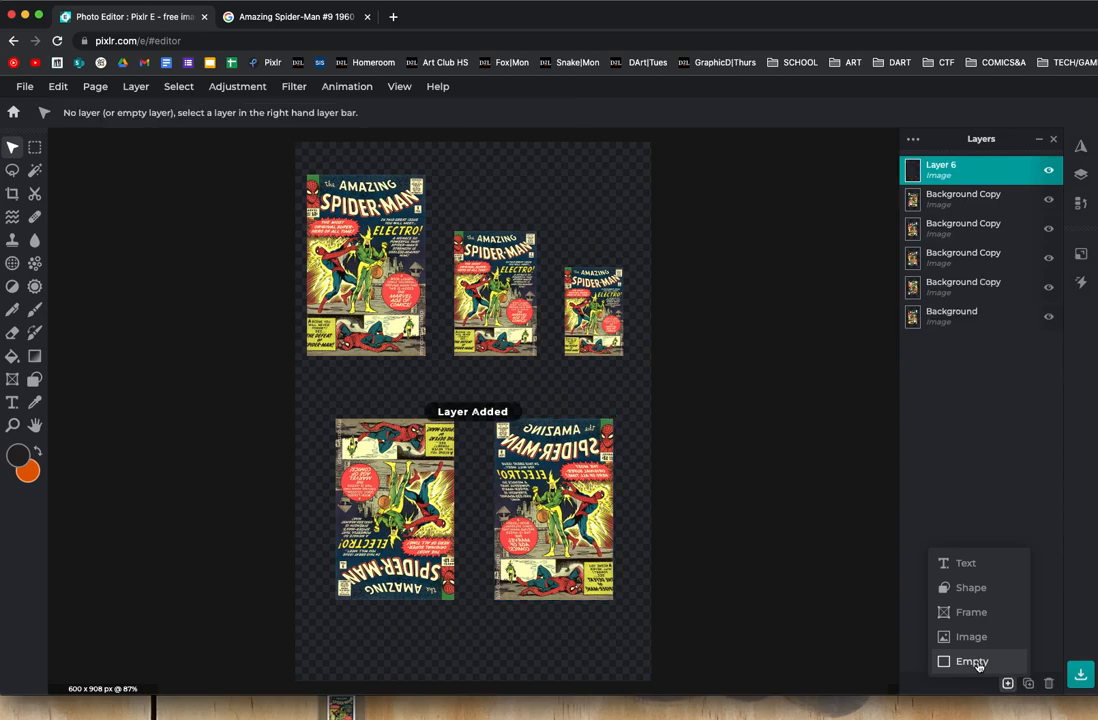
{"action": "left_click_drag", "start_coordinate": [969, 175], "coordinate": [979, 330]}
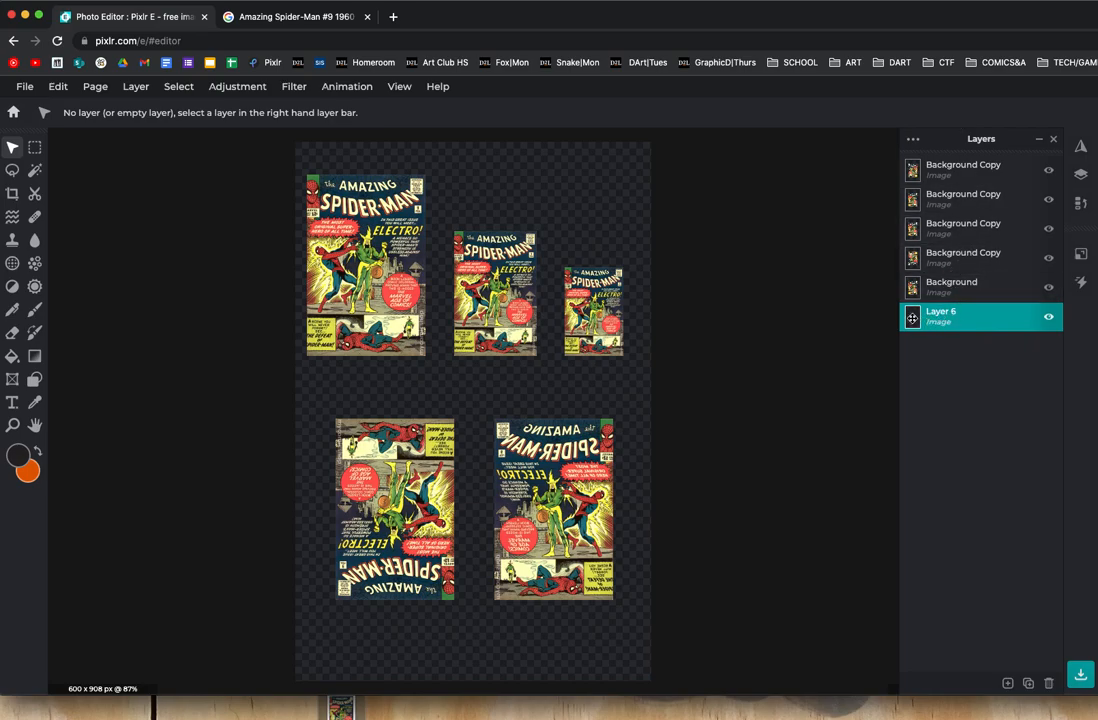
Set the foreground colour to mid grey #878787 and fill the empty bottom layer with it as a solid backdrop
{"action": "left_click", "coordinate": [17, 457]}
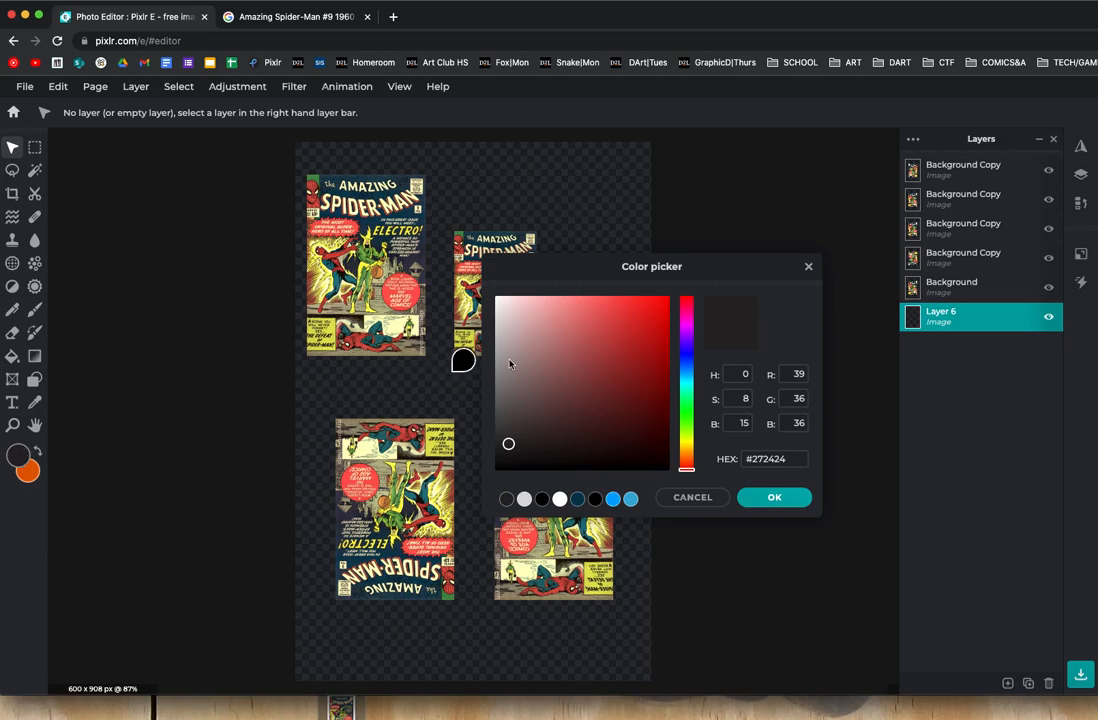
{"action": "left_click", "coordinate": [505, 305]}
{"action": "mouse_move", "coordinate": [505, 305]}
{"action": "left_mouse_down"}
{"action": "mouse_move", "coordinate": [515, 313]}
{"action": "mouse_move", "coordinate": [500, 345]}
{"action": "mouse_move", "coordinate": [496, 332]}
{"action": "mouse_move", "coordinate": [500, 380]}
{"action": "mouse_move", "coordinate": [494, 365]}
{"action": "left_mouse_up"}
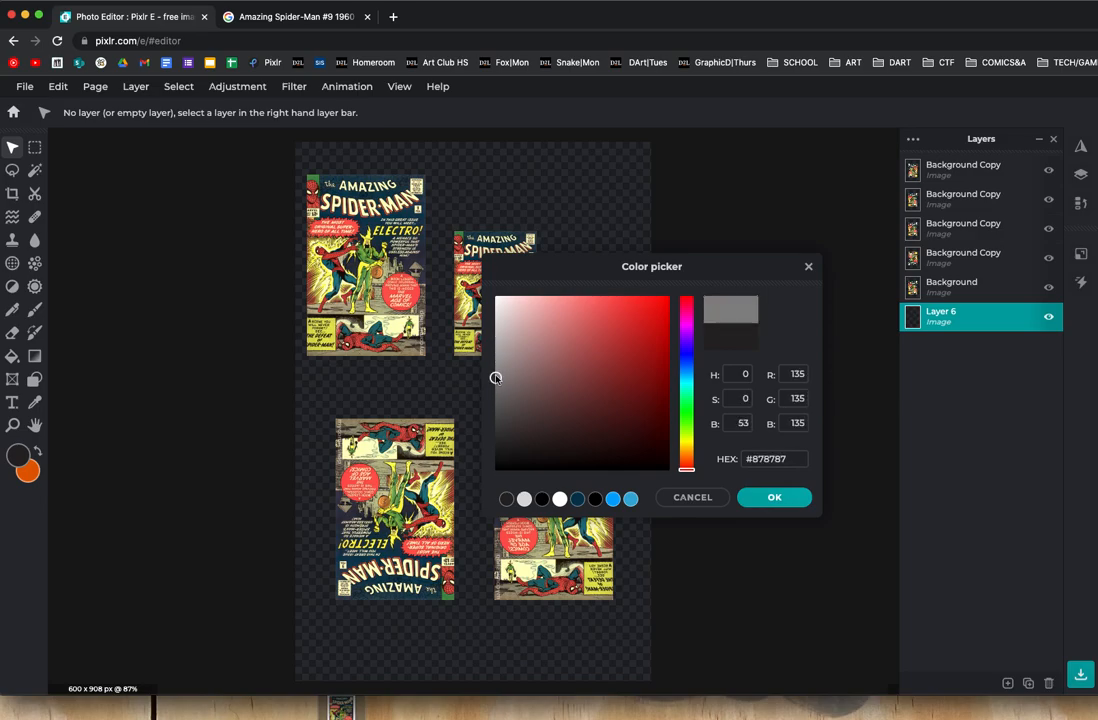
{"action": "left_click", "coordinate": [786, 497]}
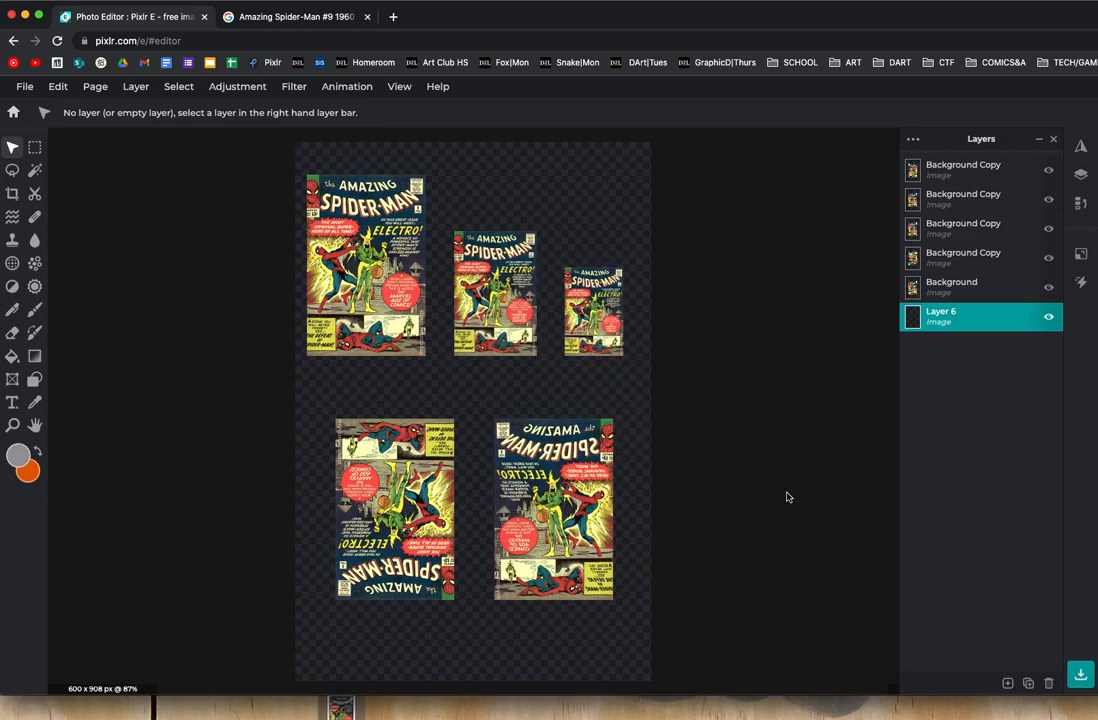
{"action": "left_click", "coordinate": [13, 358]}
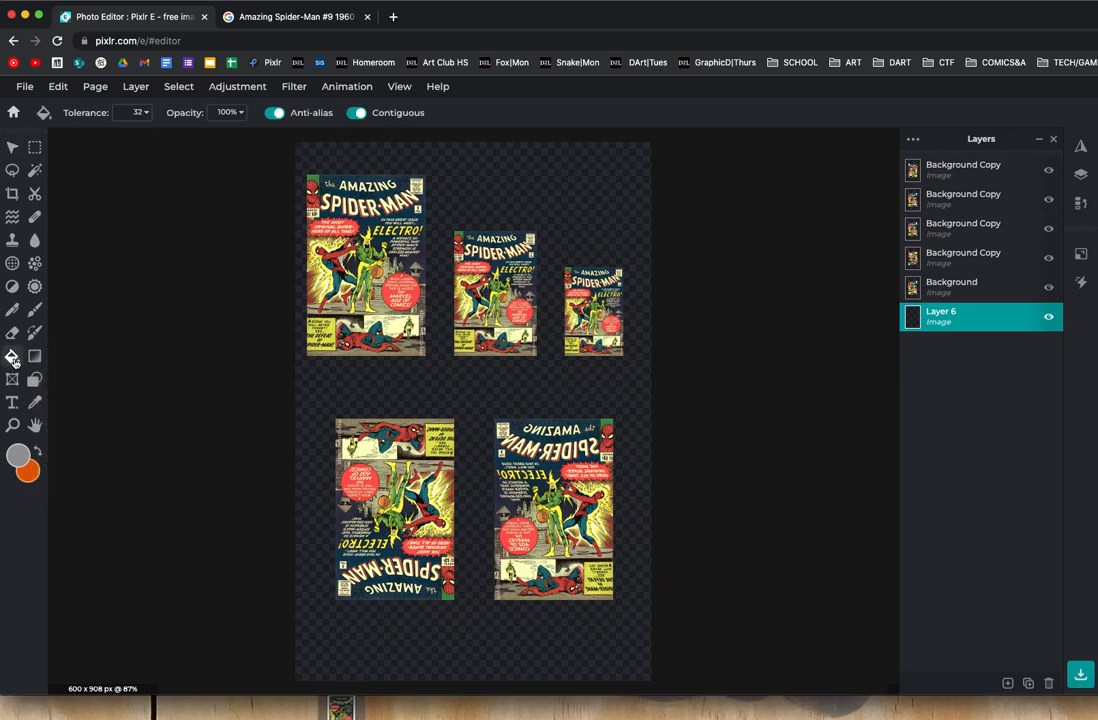
{"action": "left_click", "coordinate": [348, 387]}
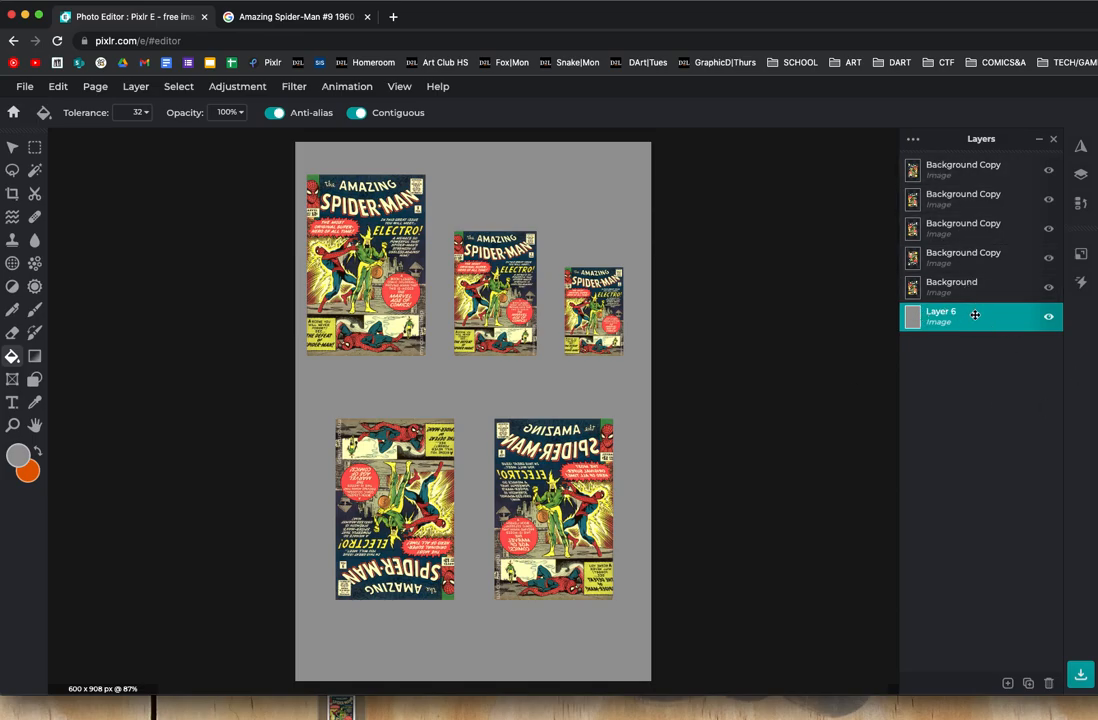
{"action": "mouse_move", "coordinate": [970, 315]}
{"action": "left_mouse_down"}
{"action": "mouse_move", "coordinate": [965, 157]}
{"action": "mouse_move", "coordinate": [980, 341]}
{"action": "mouse_move", "coordinate": [982, 328]}
{"action": "left_mouse_up"}
Quick export the page as a PNG to the Desktop, keeping the file name 673445.jpg.png
{"action": "left_click", "coordinate": [22, 87]}
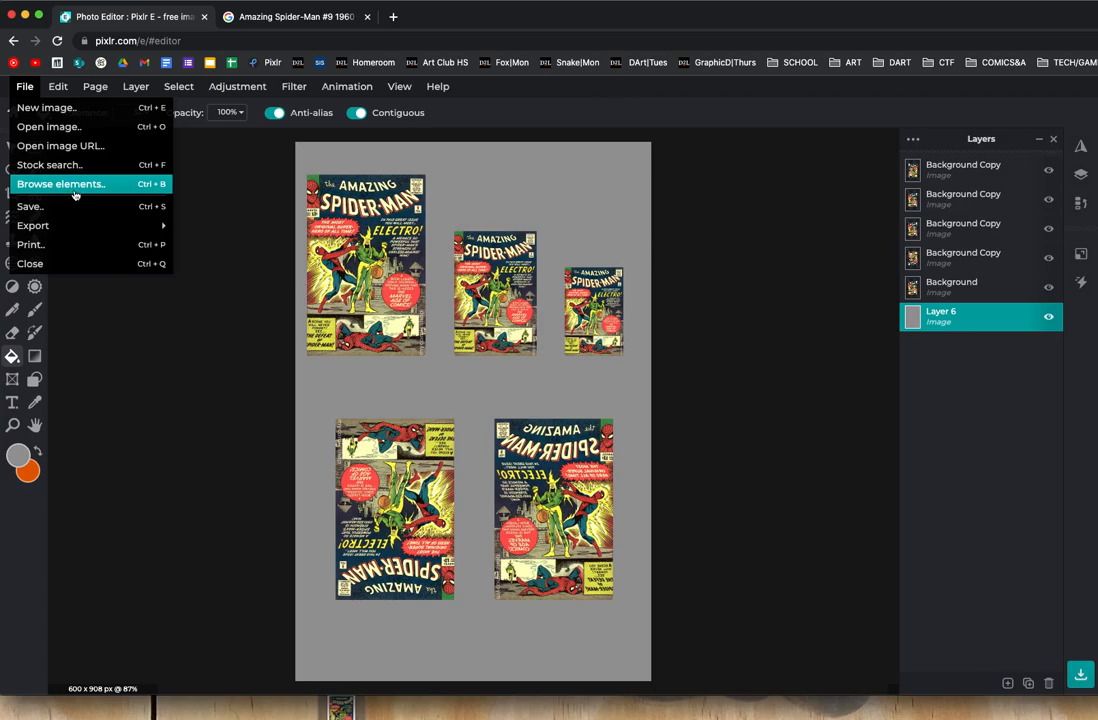
{"action": "mouse_move", "coordinate": [118, 224]}
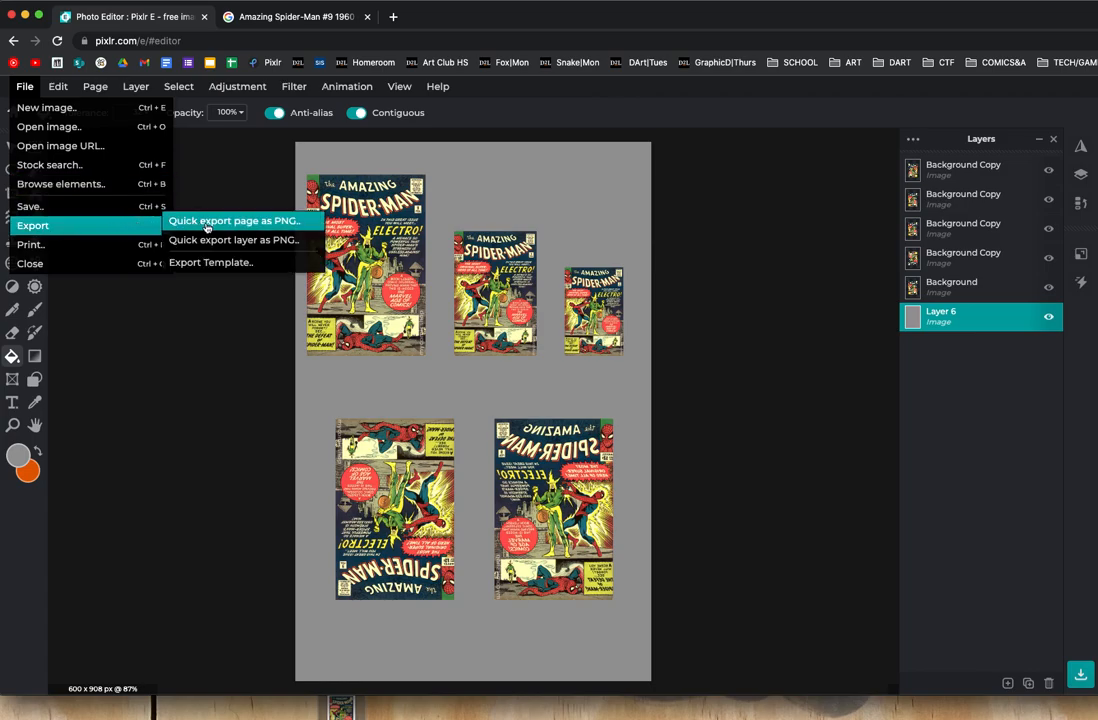
{"action": "left_click", "coordinate": [260, 222]}
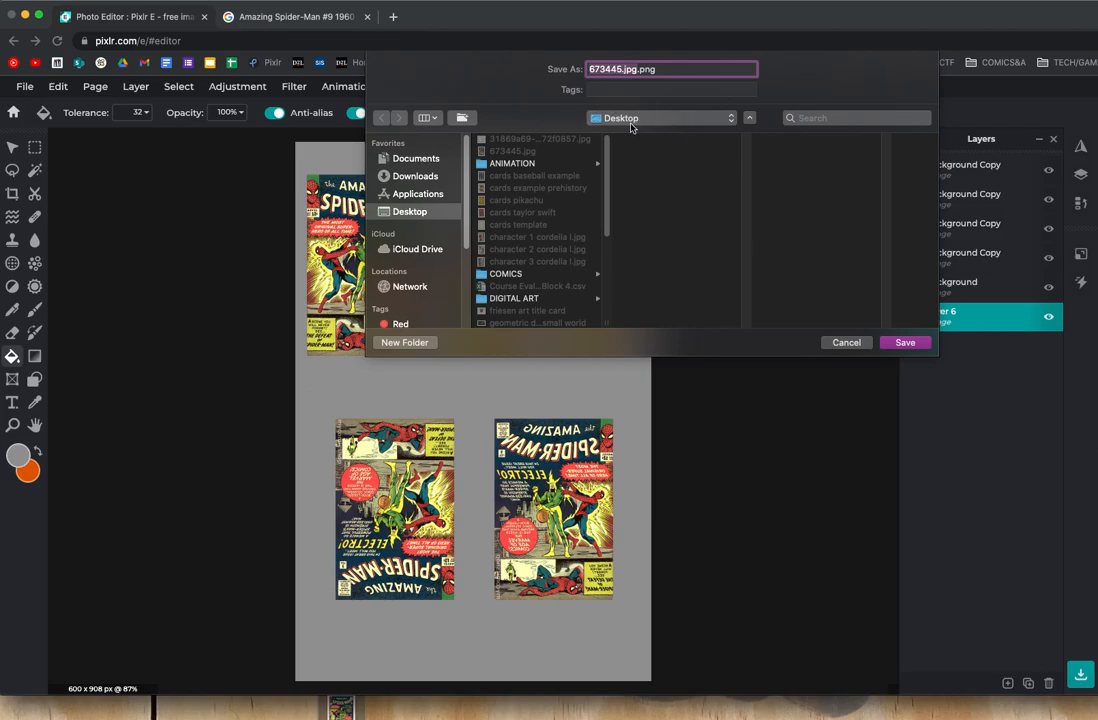
{"action": "left_click", "coordinate": [905, 342]}
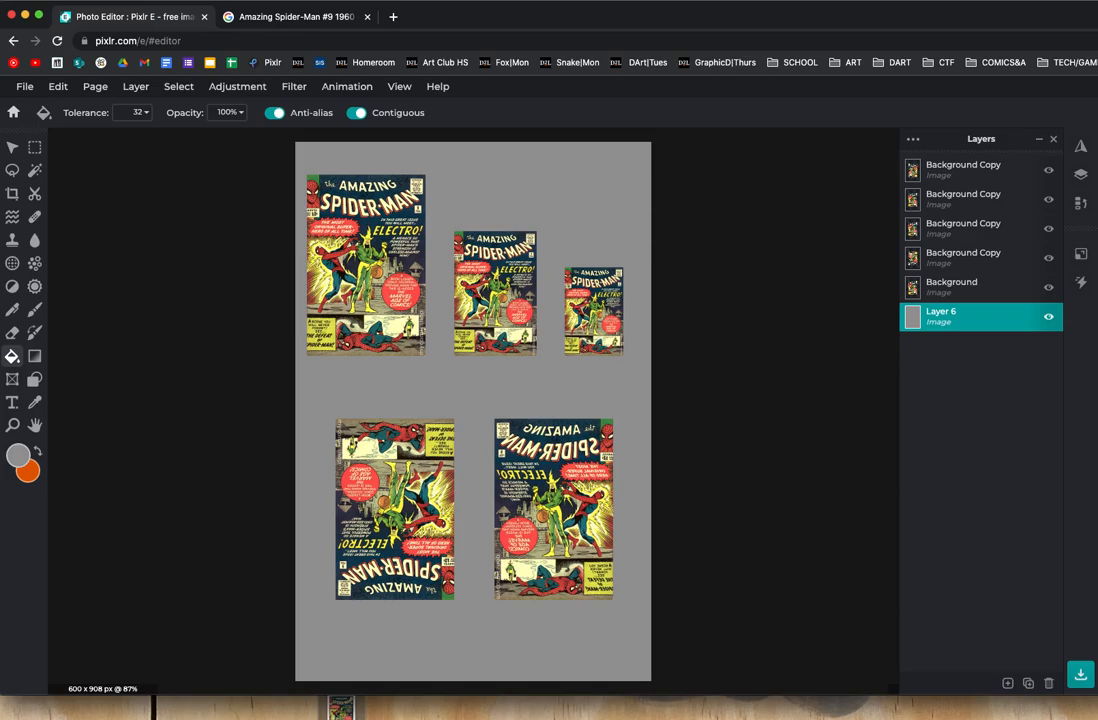
{"action": "left_click_drag", "start_coordinate": [341, 710], "coordinate": [545, 708]}
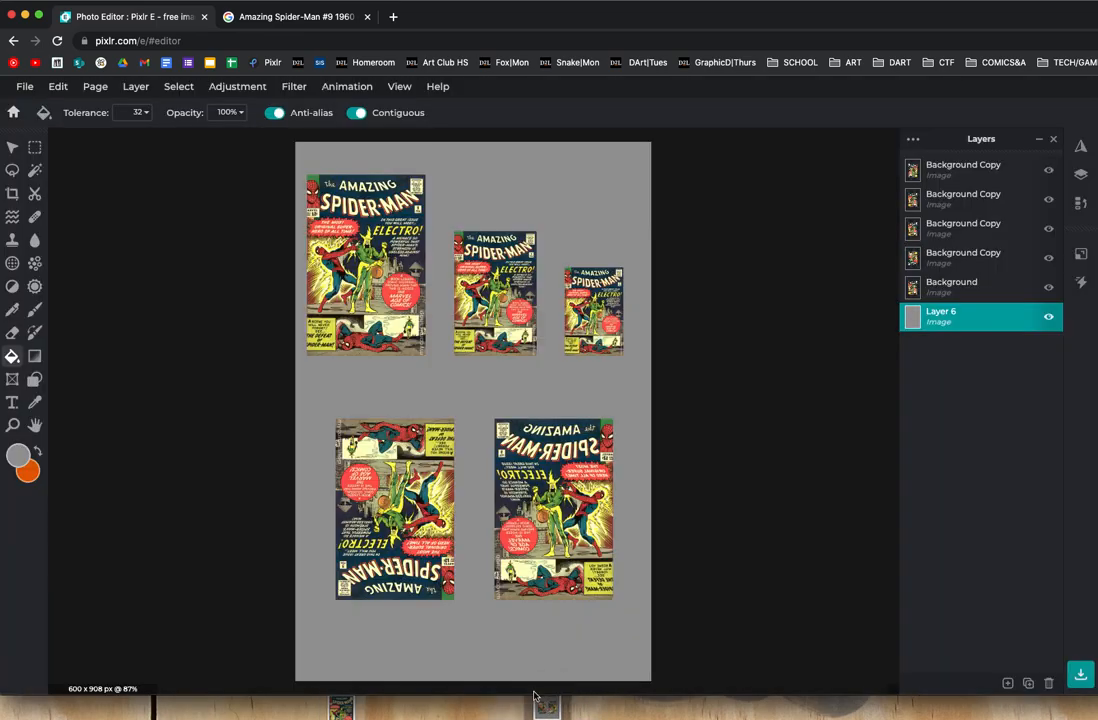